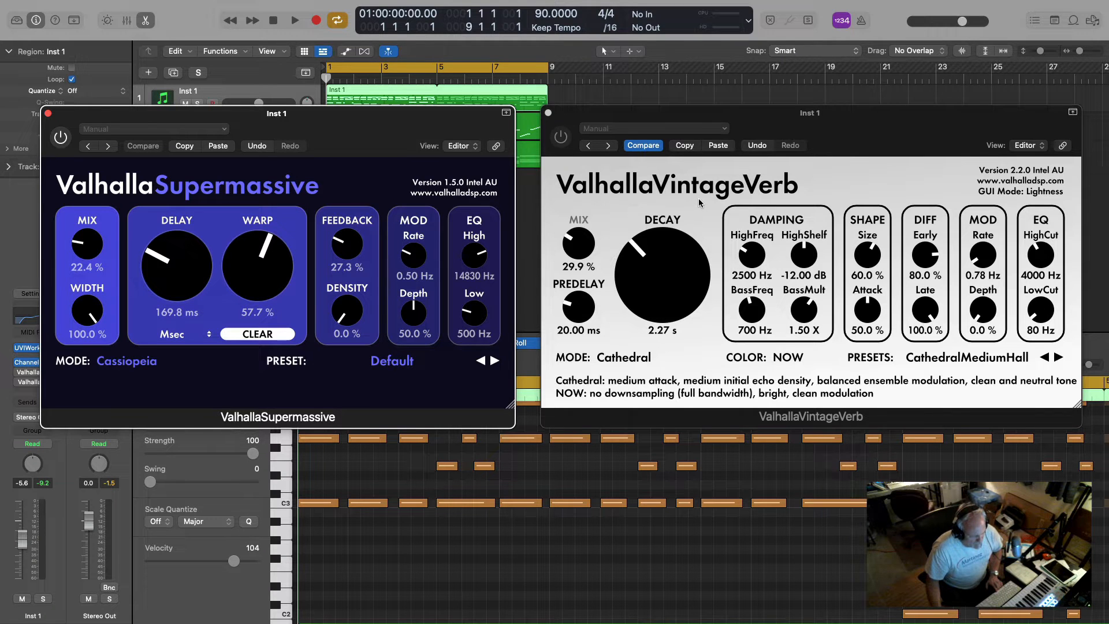
# Step: Look through the preset categories offered by ValhallaVintageVerb without loading another preset
pyautogui.click(940, 361)
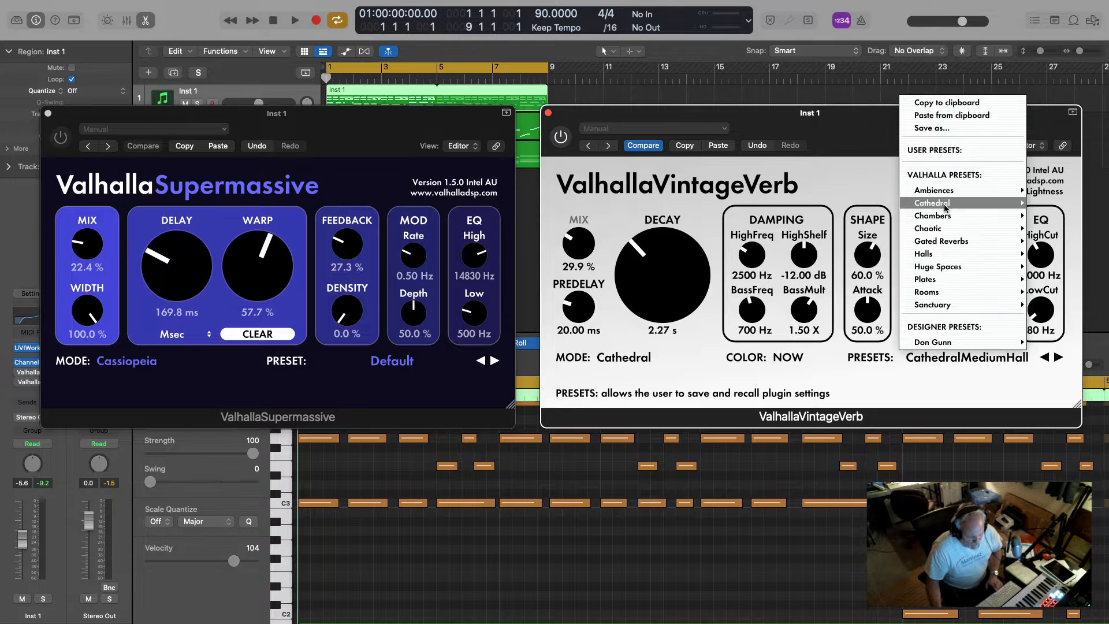
pyautogui.moveTo(945, 205)
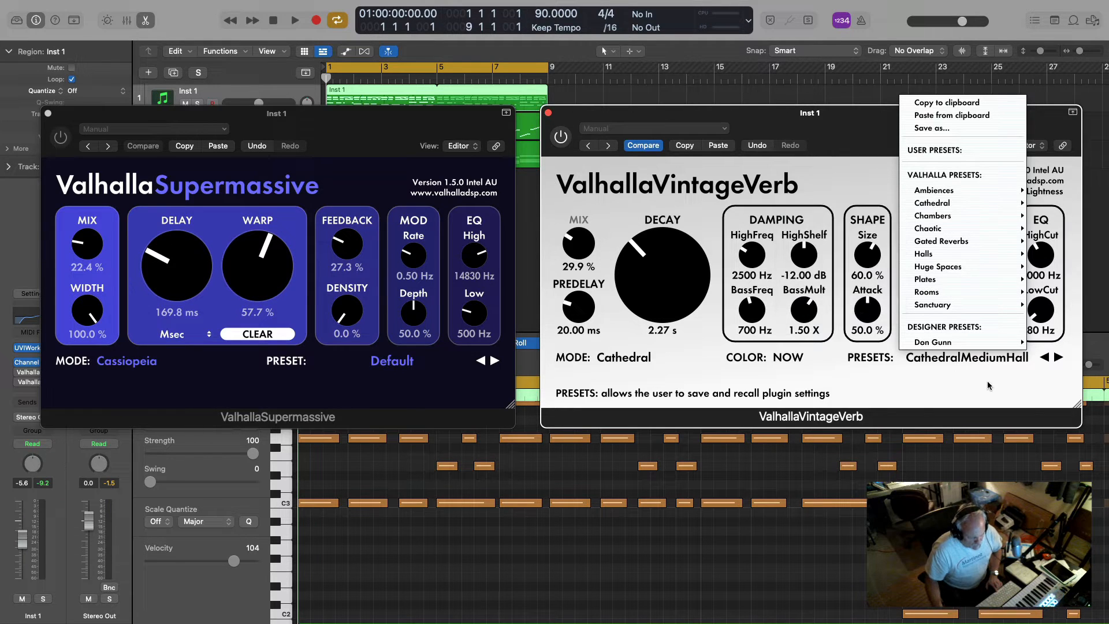
pyautogui.click(988, 385)
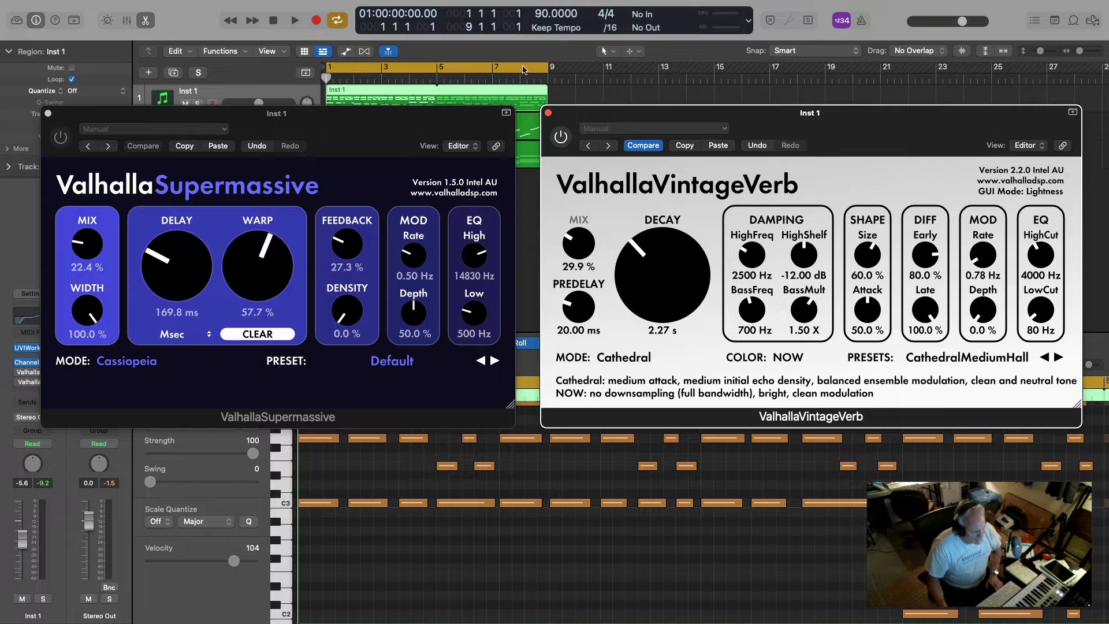
# Step: Hide the plug-in windows, check the channel strips of the Inst 2 and Inst 3 tracks, and show the plug-in windows again
pyautogui.click(603, 88)
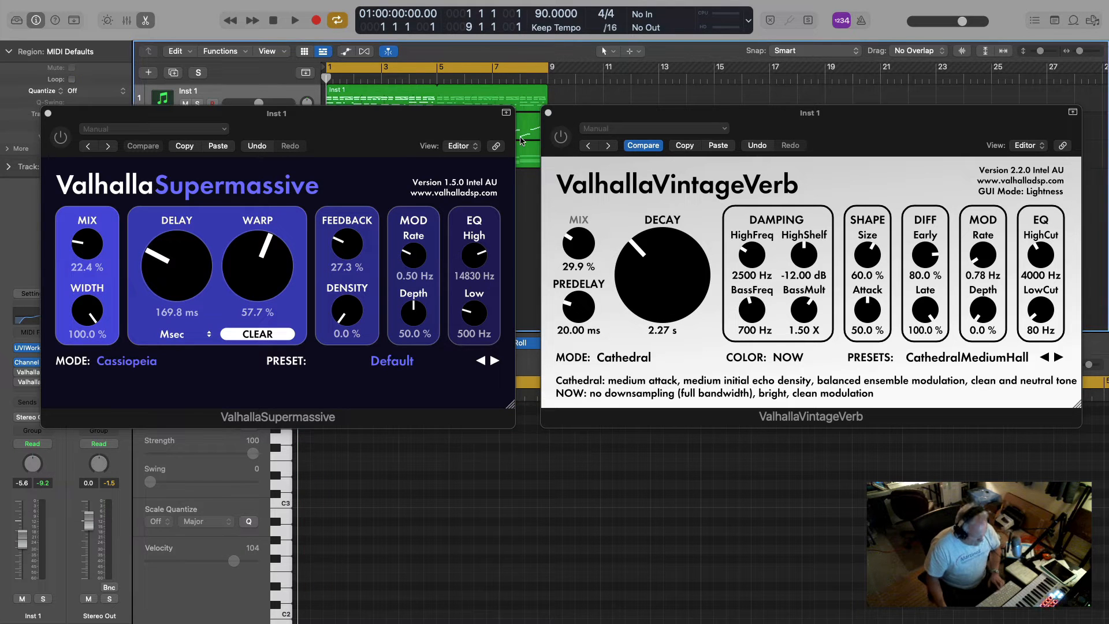
pyautogui.press('v')
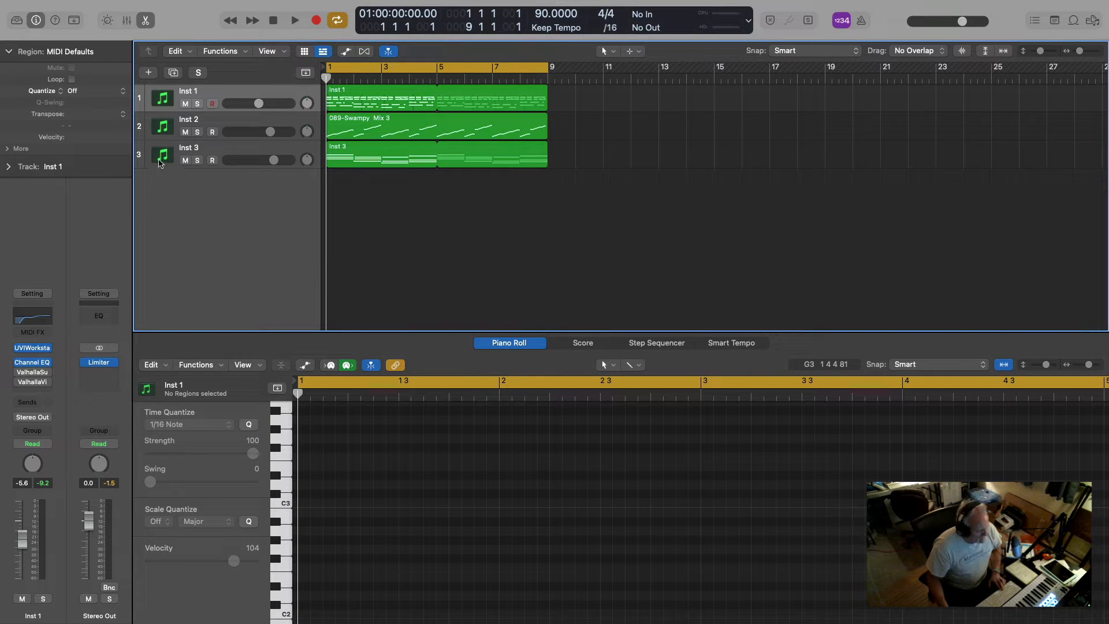
pyautogui.click(243, 118)
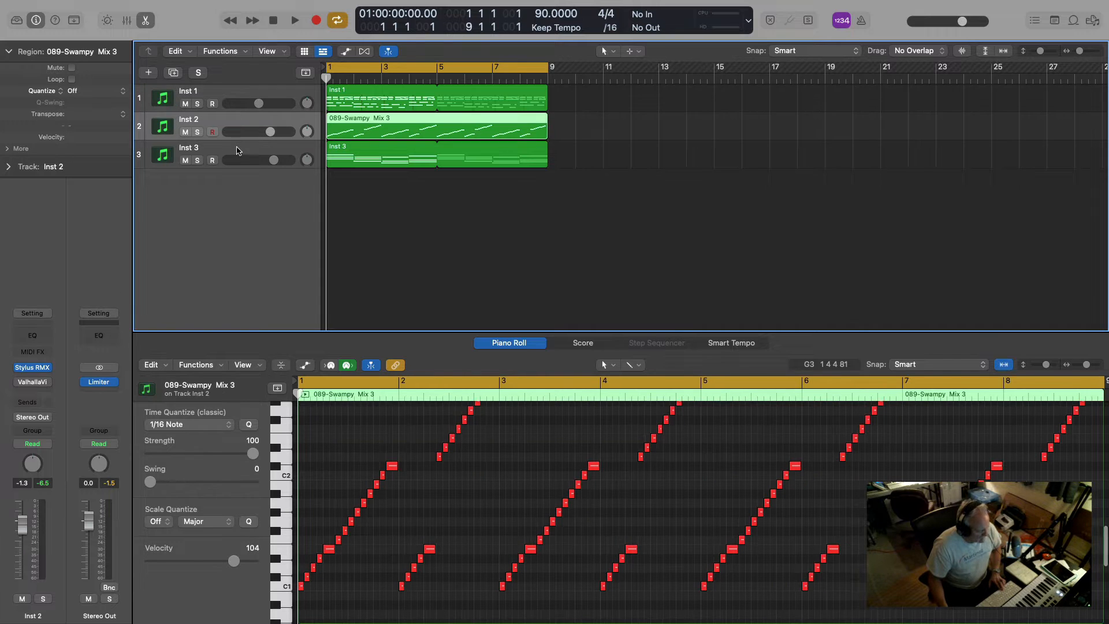
pyautogui.click(243, 147)
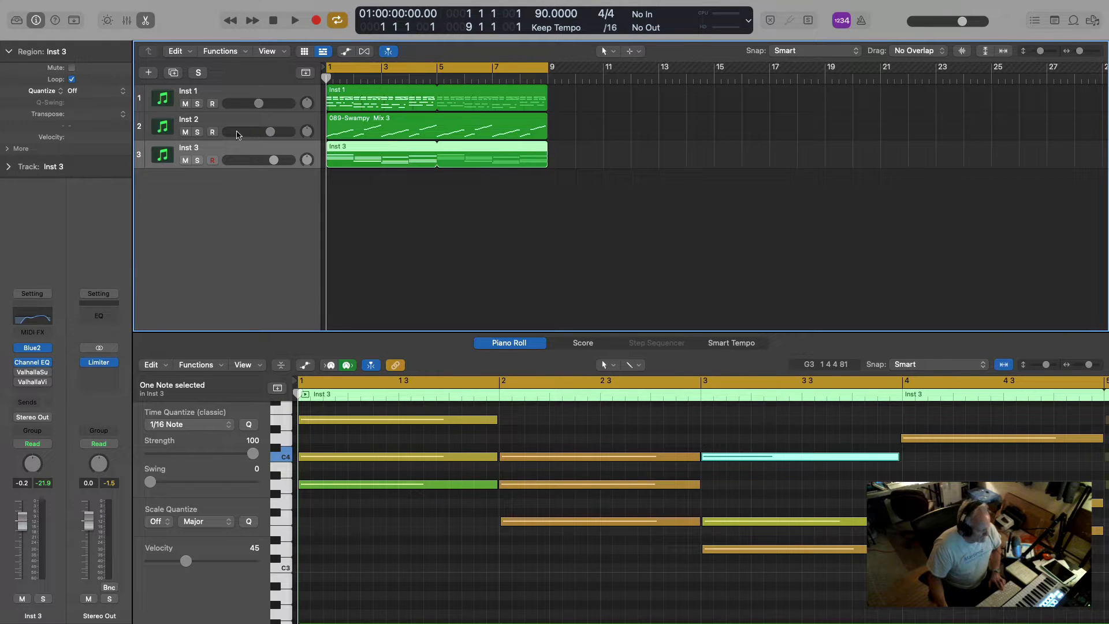
pyautogui.moveTo(32, 376)
pyautogui.press('v')
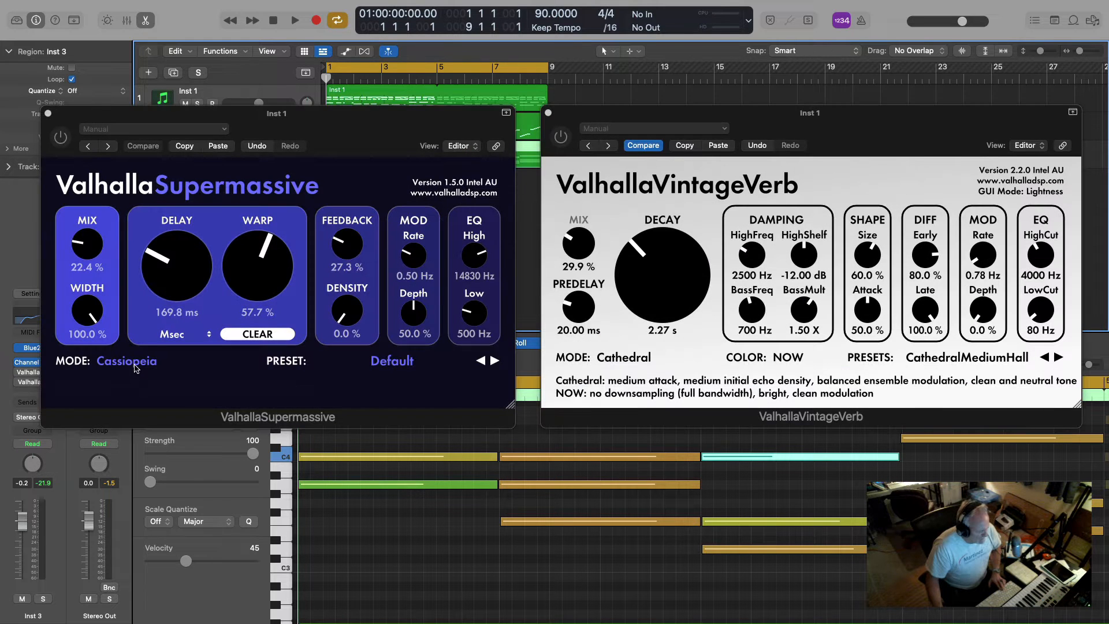
# Step: Check ValhallaSupermassive's mode setting and listen to the three-track mix with the plug-in windows hidden
pyautogui.click(142, 362)
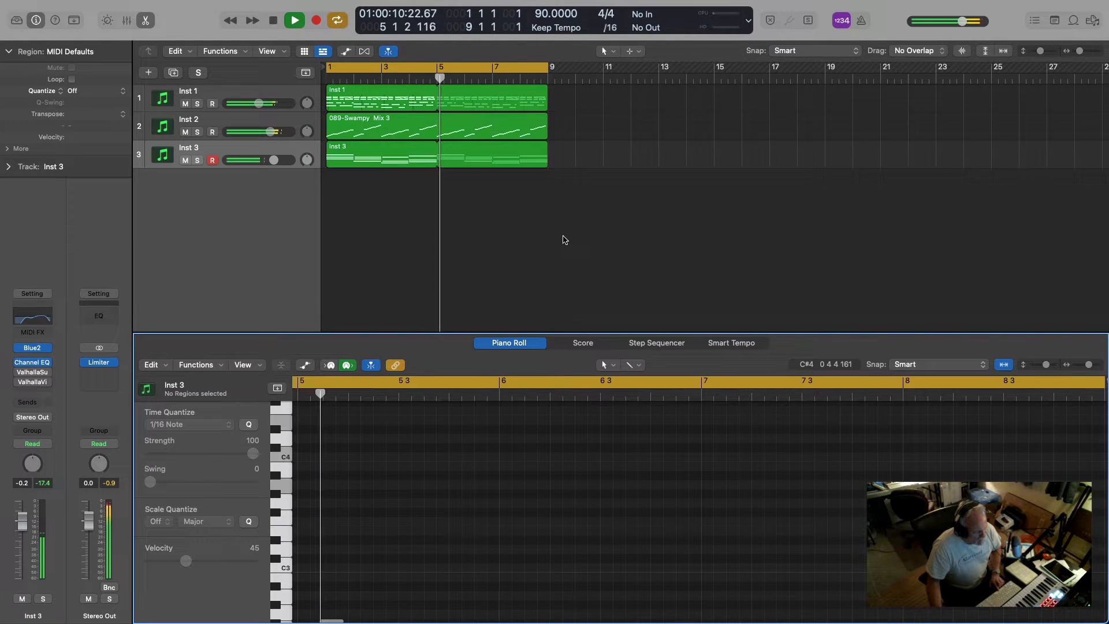
pyautogui.press('space')
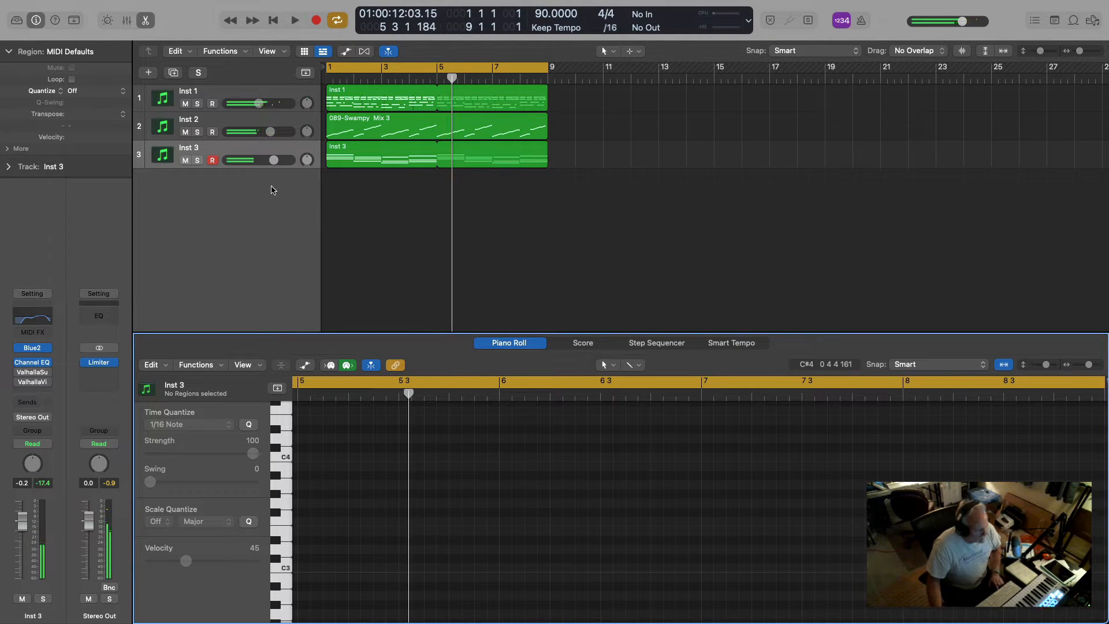
pyautogui.hscroll(2, 192, 114)
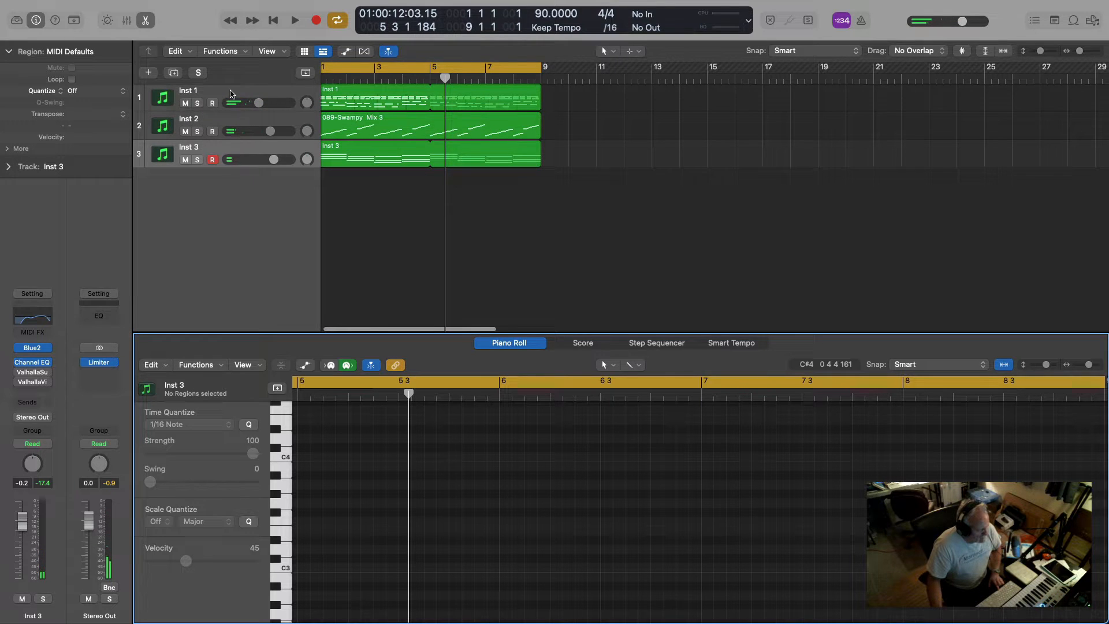
# Step: Select the Inst 1 track and inspect its UVIWorkstation piano instrument
pyautogui.click(231, 94)
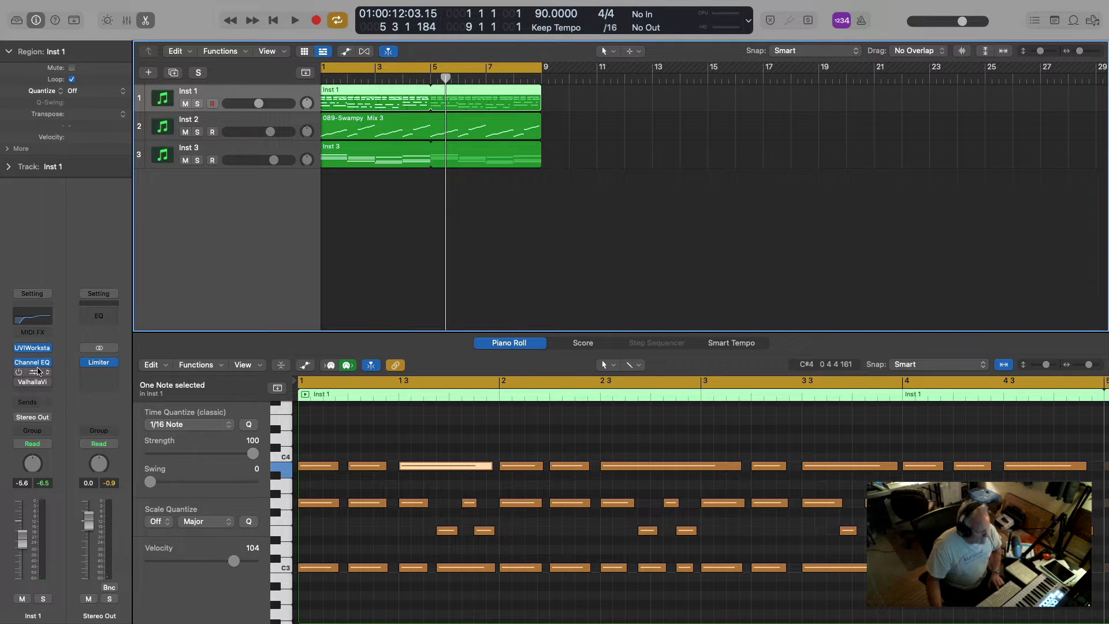
pyautogui.click(33, 349)
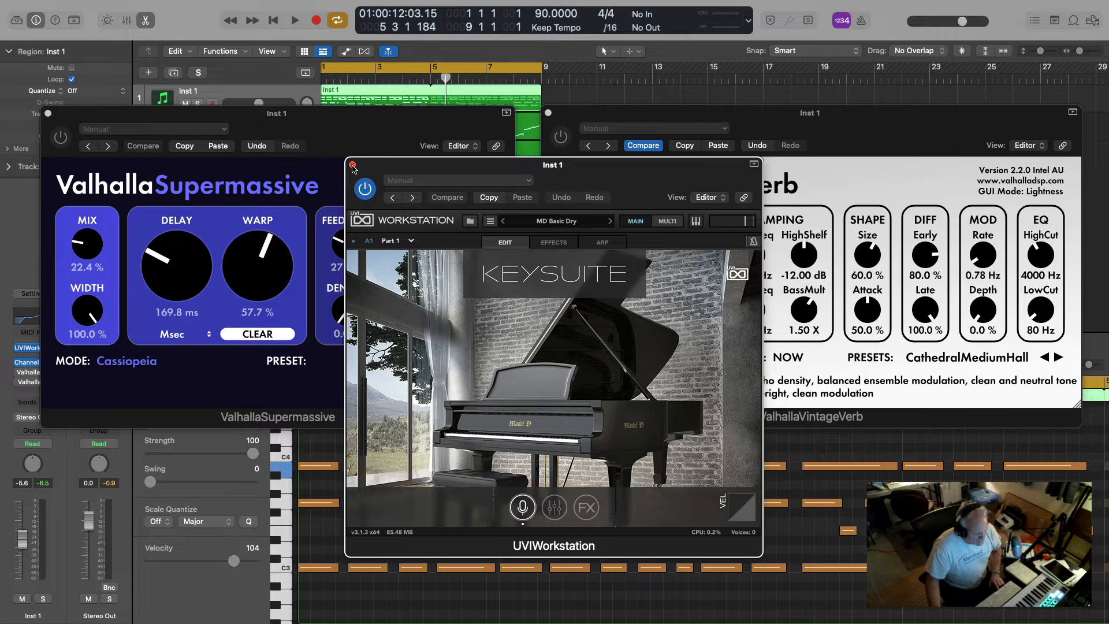
pyautogui.click(352, 165)
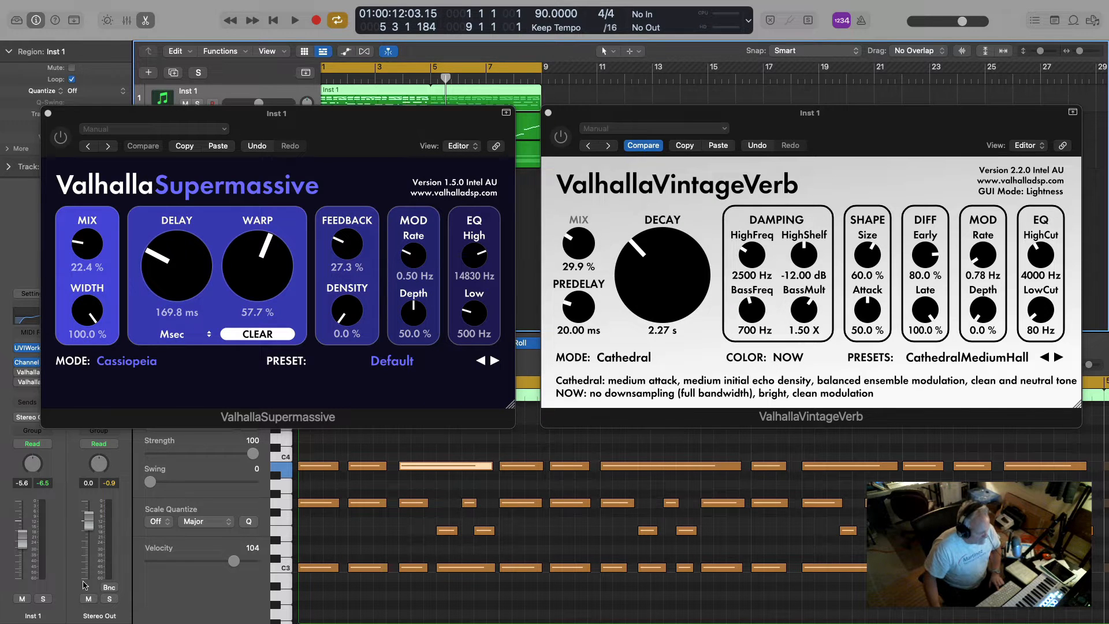
# Step: Solo the Inst 1 track and audition it dry with both Valhalla plug-ins bypassed
pyautogui.click(43, 599)
pyautogui.press('space')
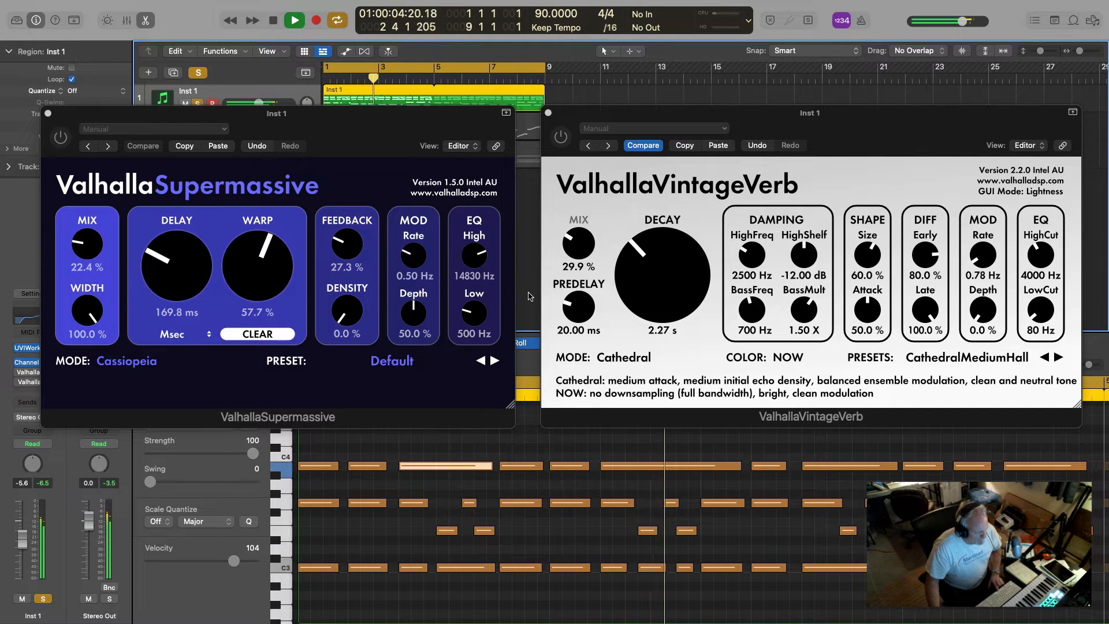
pyautogui.press('space')
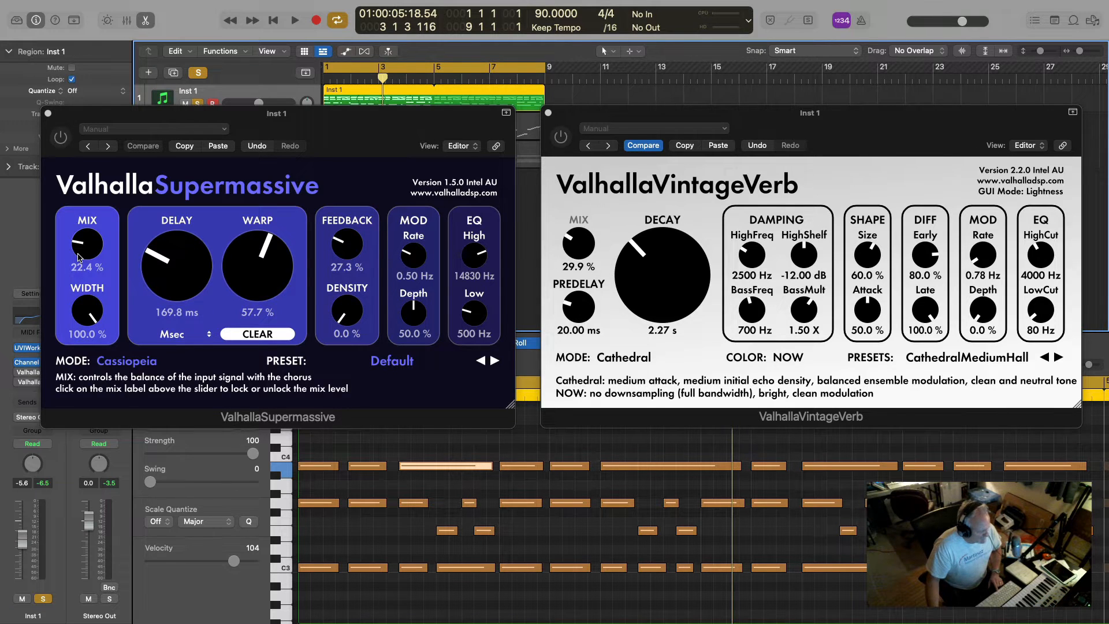
# Step: Enable ValhallaSupermassive on Inst 1 and audition the soloed piano with its Cassiopeia mode
pyautogui.click(199, 391)
pyautogui.press('space')
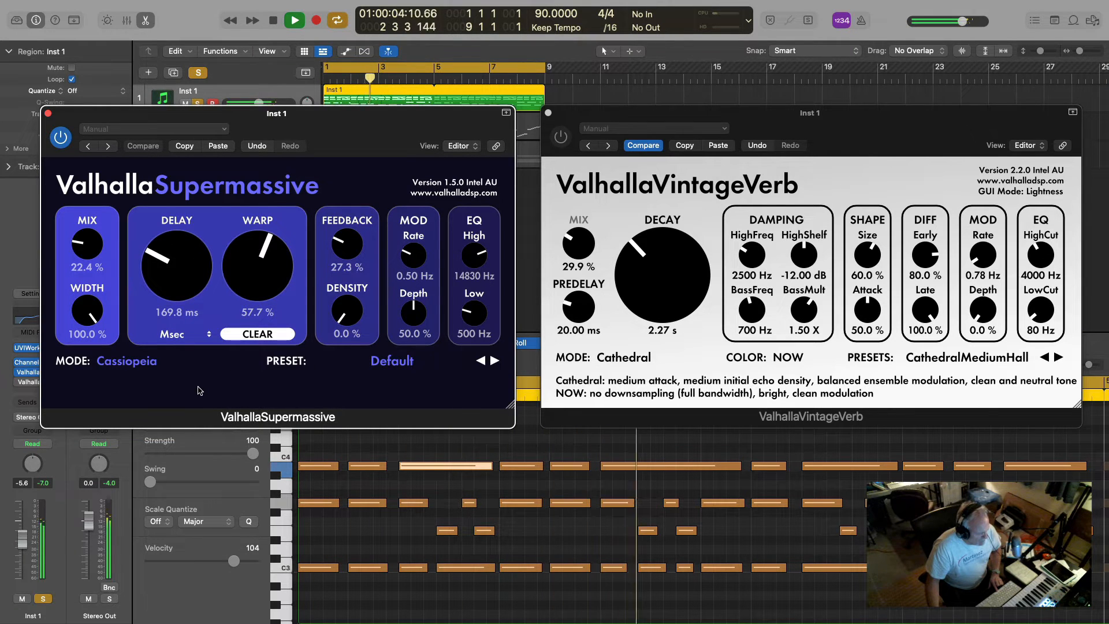
pyautogui.press('space')
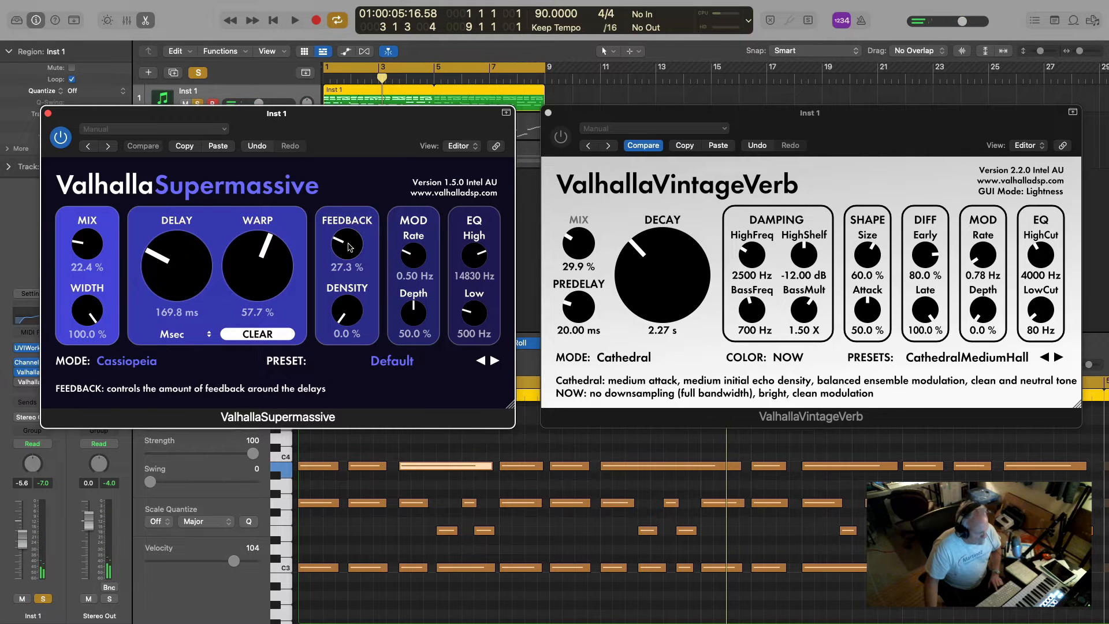
# Step: Set ValhallaSupermassive's feedback to 62.8 % and audition the soloed piano
pyautogui.moveTo(345, 247); pyautogui.dragTo(348, 203)
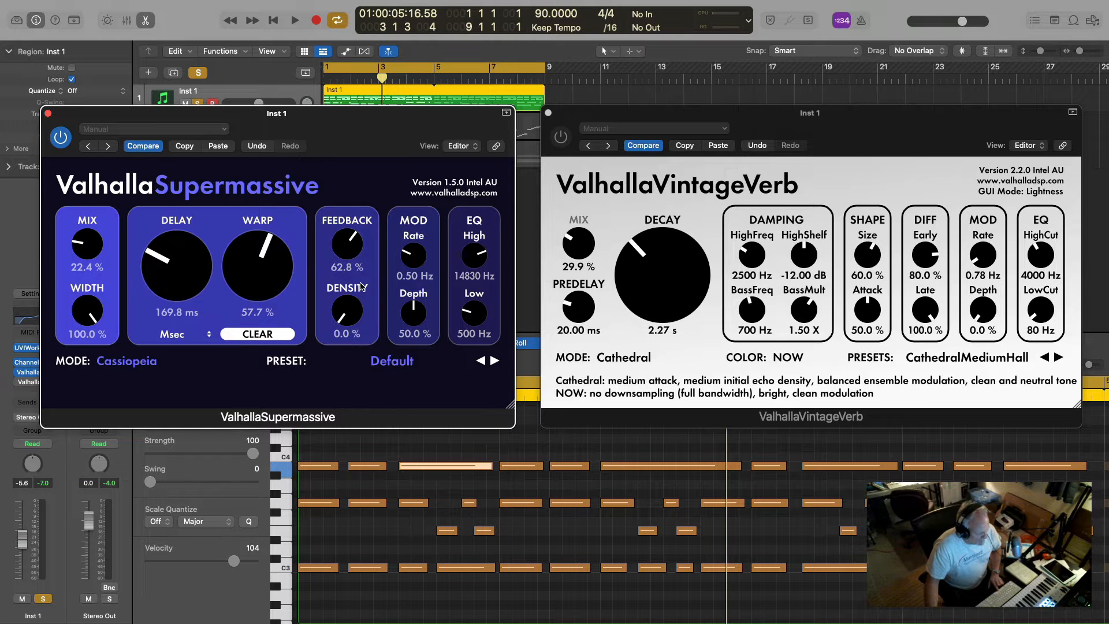
pyautogui.press('space')
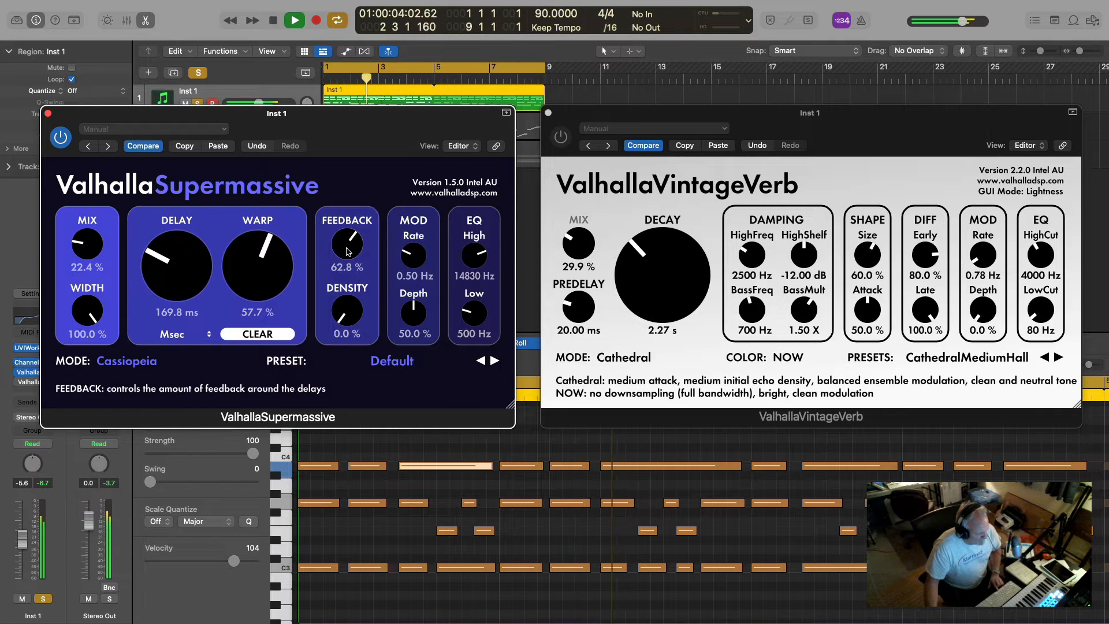
pyautogui.press('space')
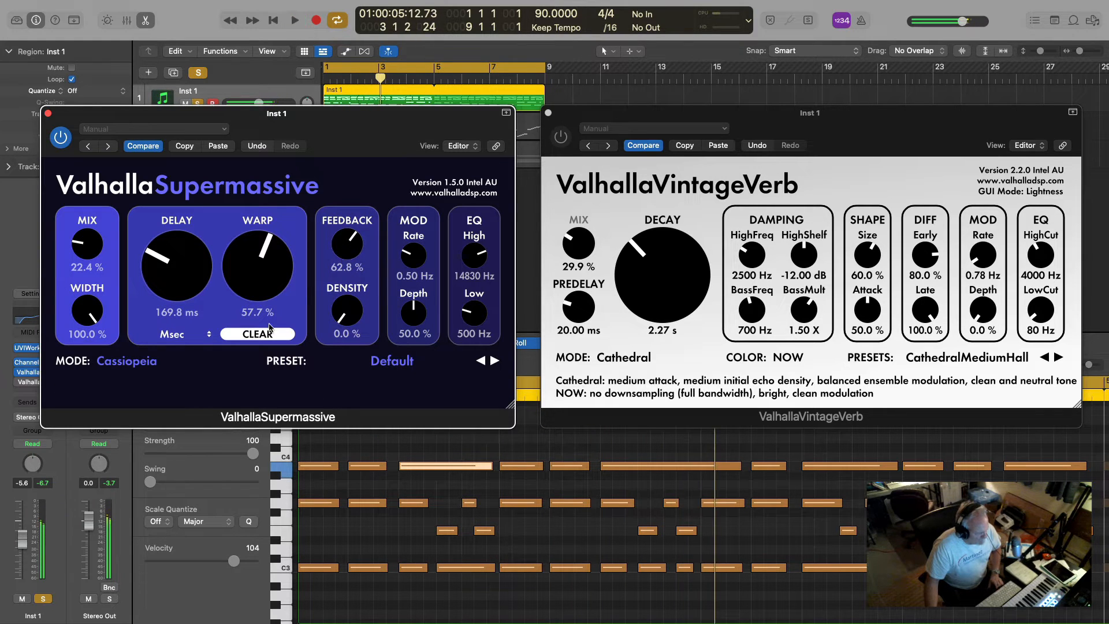
# Step: Switch ValhallaSupermassive to the Orion mode and audition the soloed piano
pyautogui.click(153, 362)
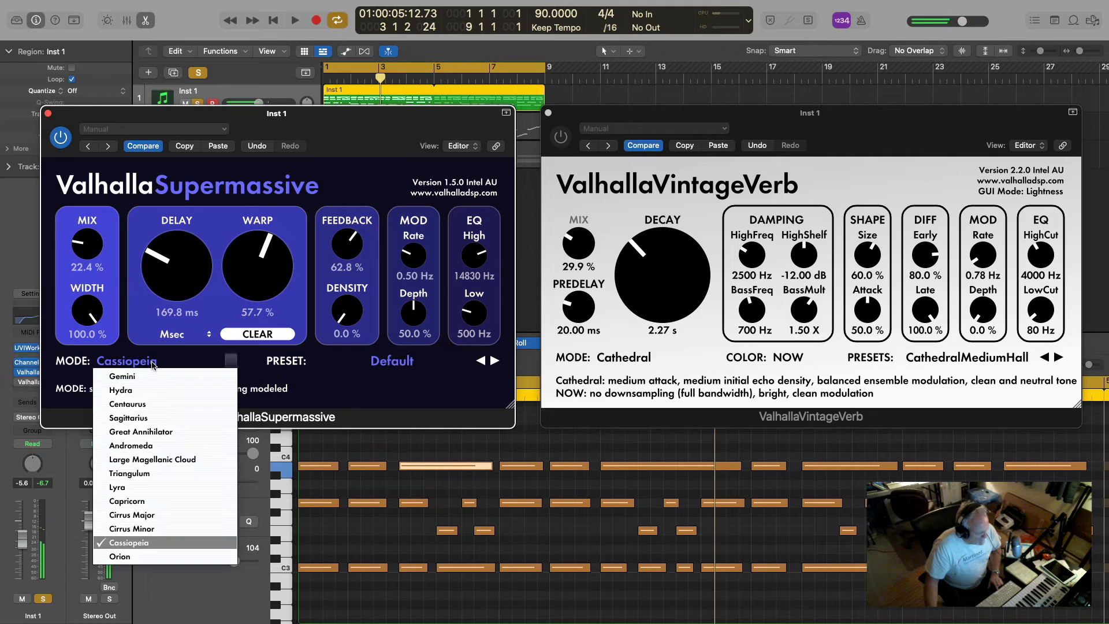
pyautogui.click(120, 556)
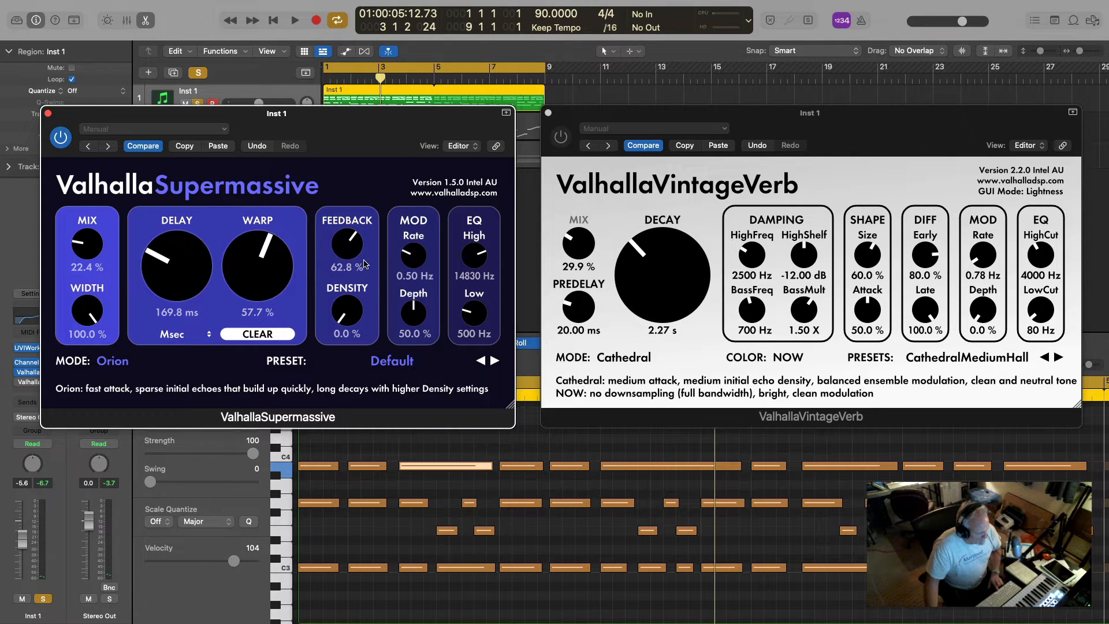
pyautogui.press('space')
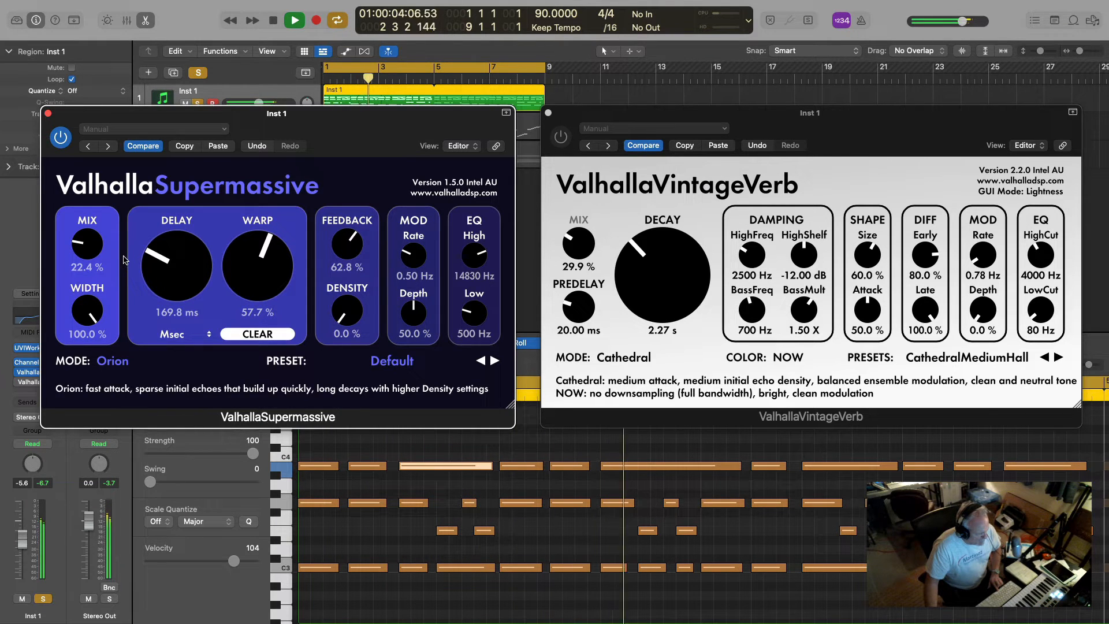
pyautogui.press('space')
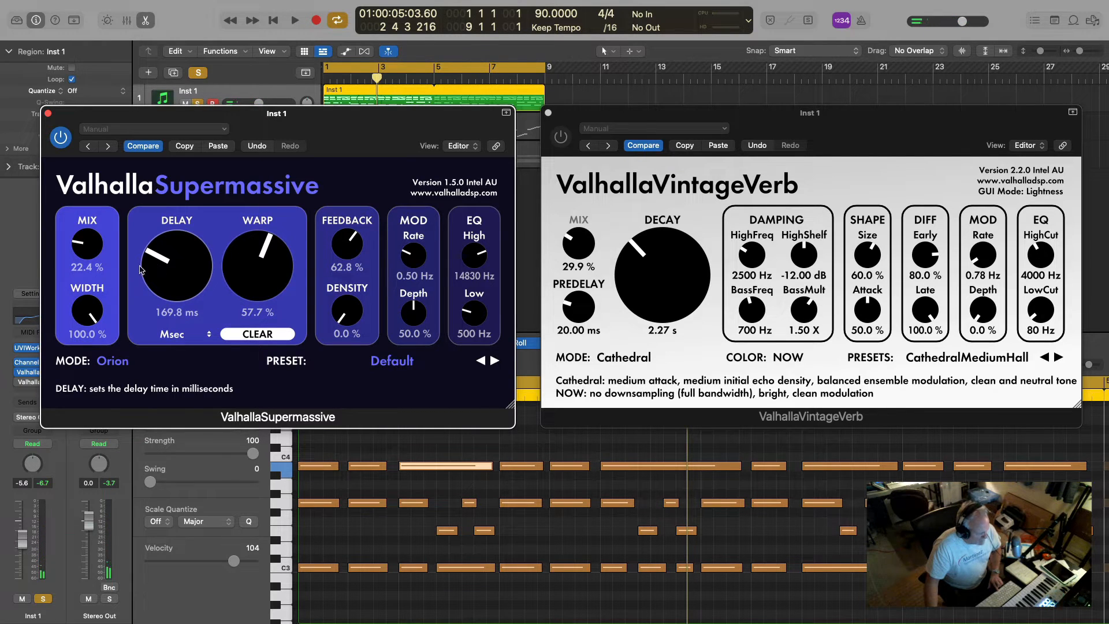
# Step: Set ValhallaSupermassive's density to 25.2 % and mix to 31.5 % while auditioning the soloed piano
pyautogui.moveTo(92, 229); pyautogui.dragTo(91, 229)
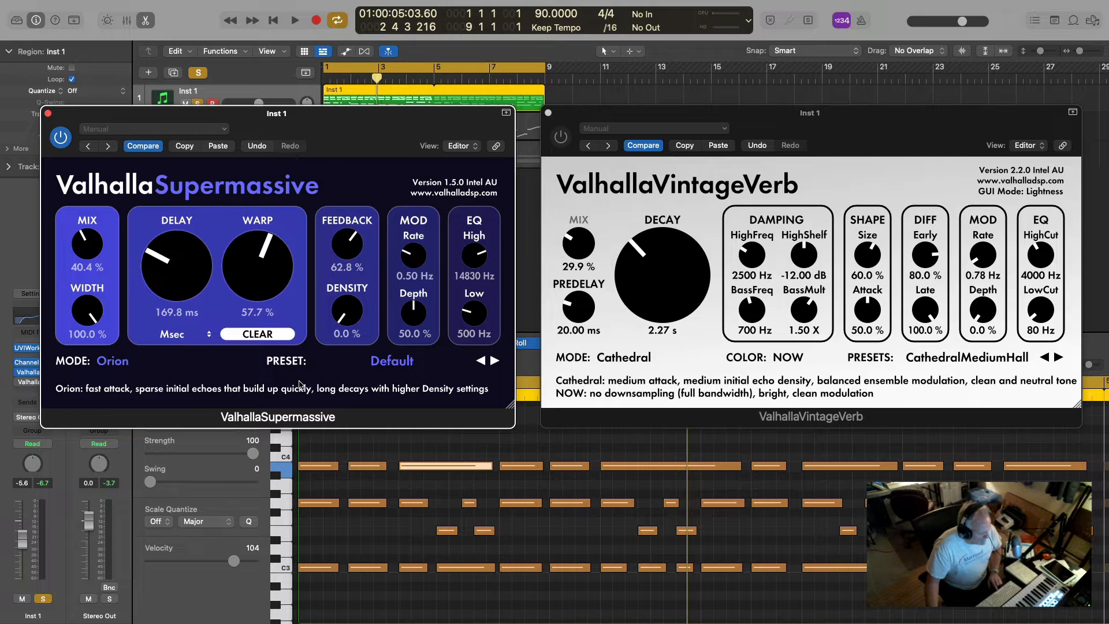
pyautogui.press('space')
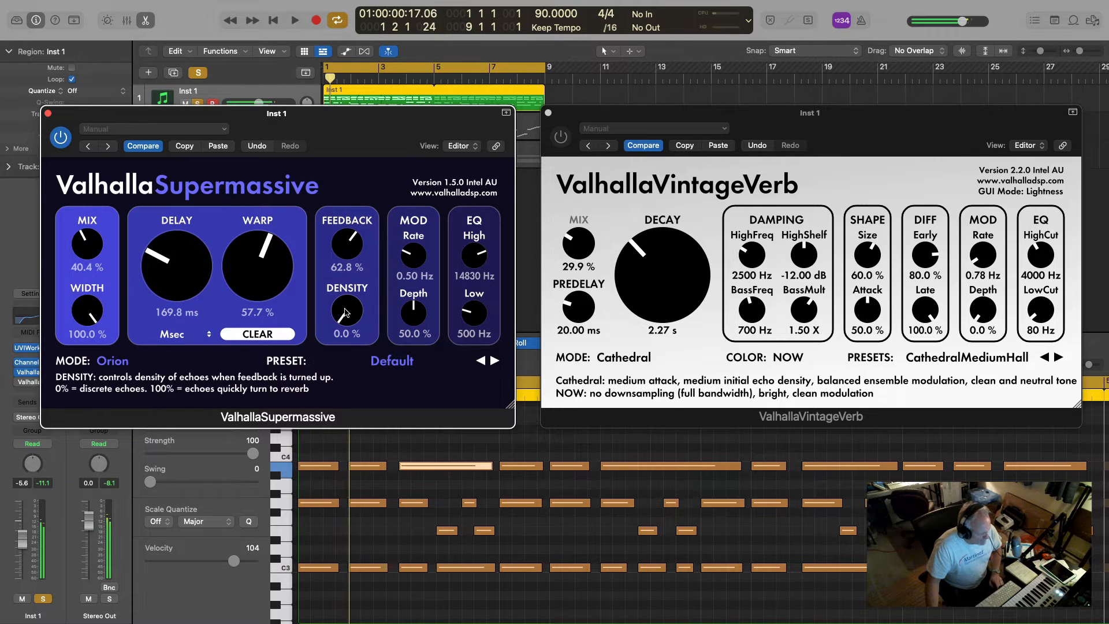
pyautogui.moveTo(345, 314); pyautogui.dragTo(349, 280)
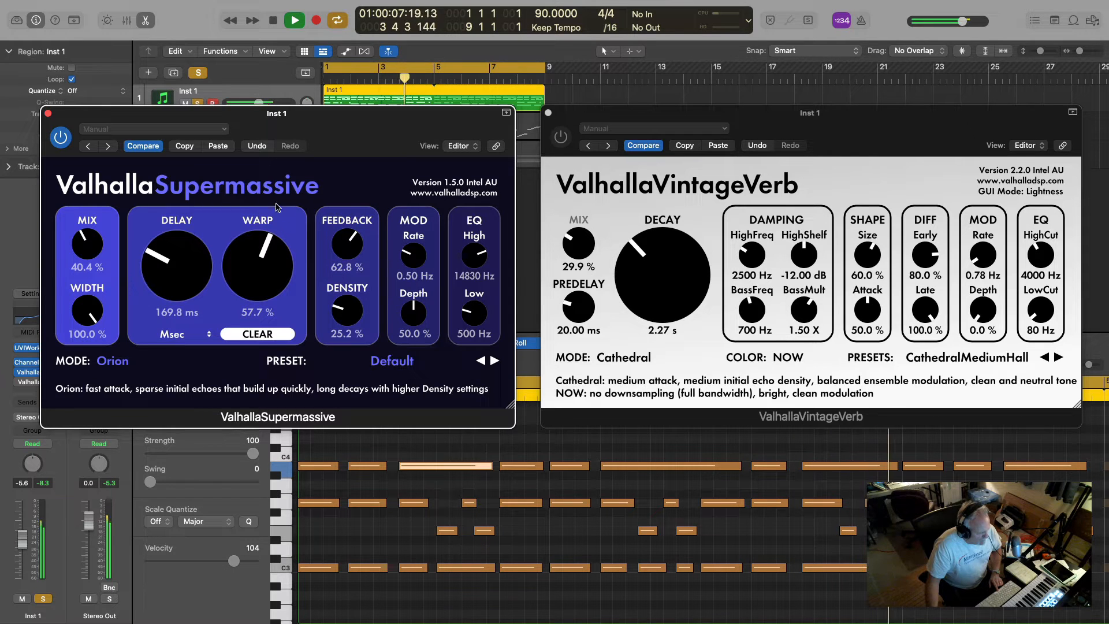
pyautogui.moveTo(86, 246); pyautogui.dragTo(88, 263)
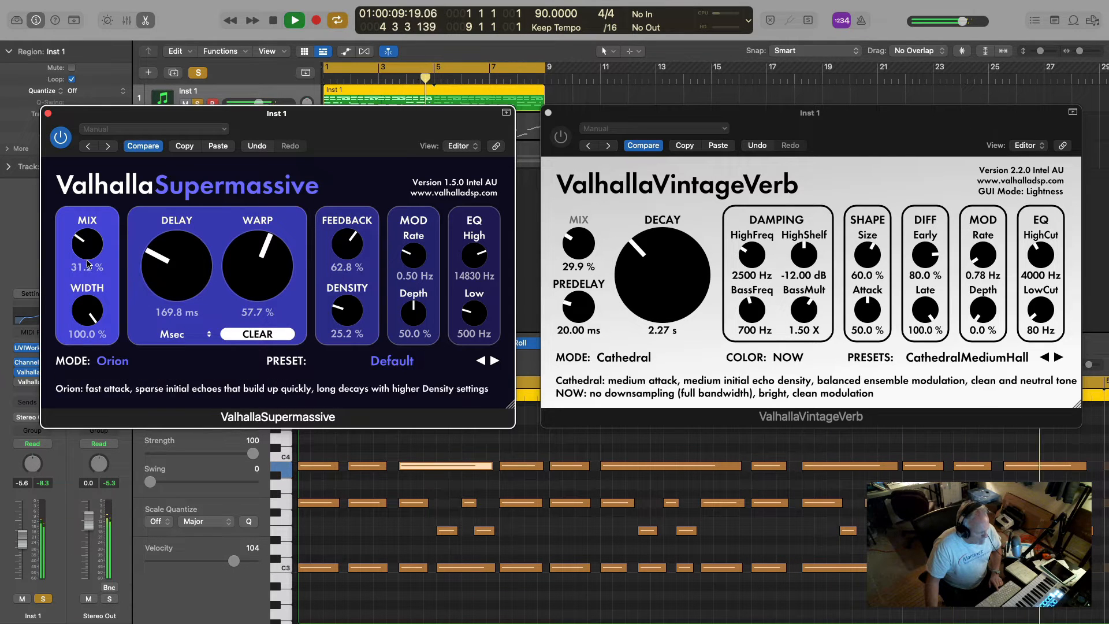
pyautogui.press('space')
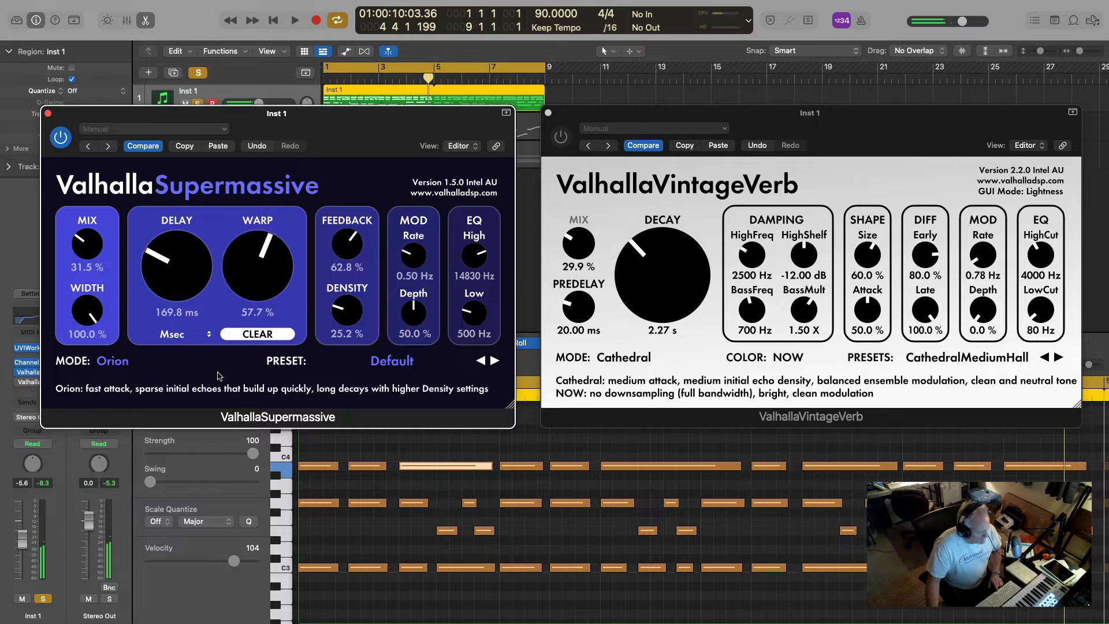
# Step: Switch ValhallaSupermassive to the Gemini mode and audition the soloed piano
pyautogui.click(113, 361)
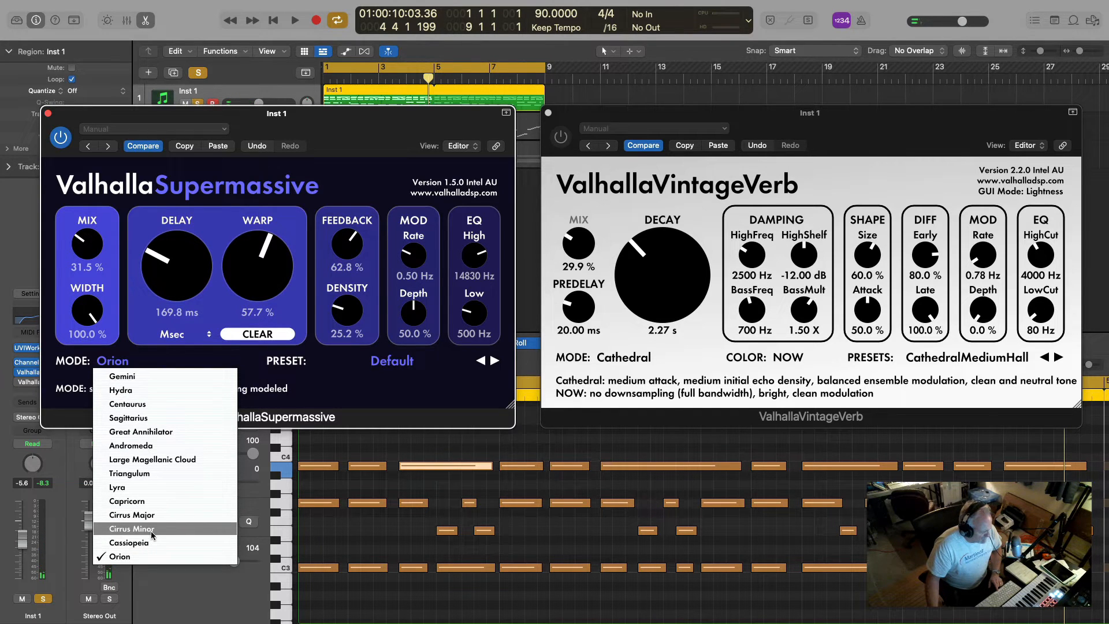
pyautogui.click(143, 379)
pyautogui.press('space')
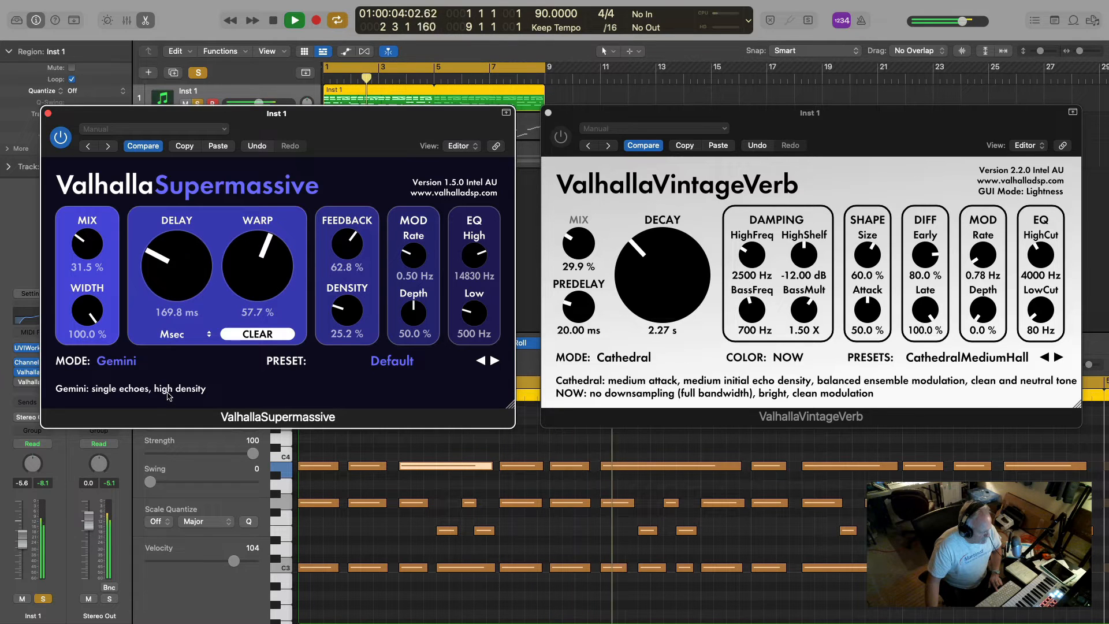
pyautogui.press('space')
# Step: Set ValhallaSupermassive to Cassiopeia mode with 24.5 % mix, 32.4 % feedback and 20.5 % density, and play the soloed piano
pyautogui.click(118, 361)
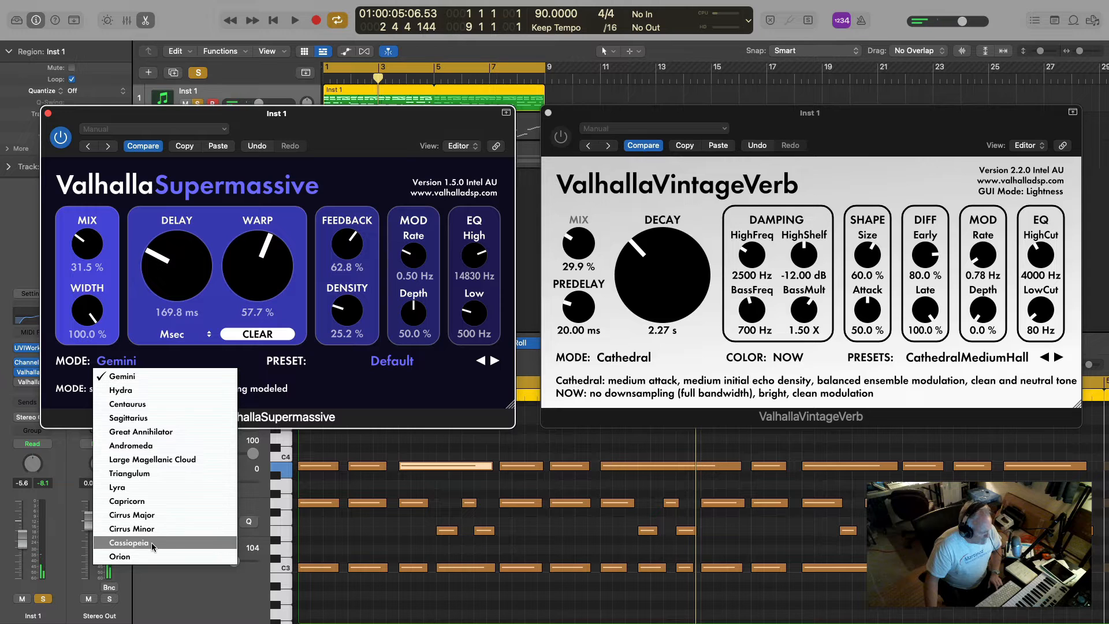
pyautogui.click(151, 542)
pyautogui.press('space')
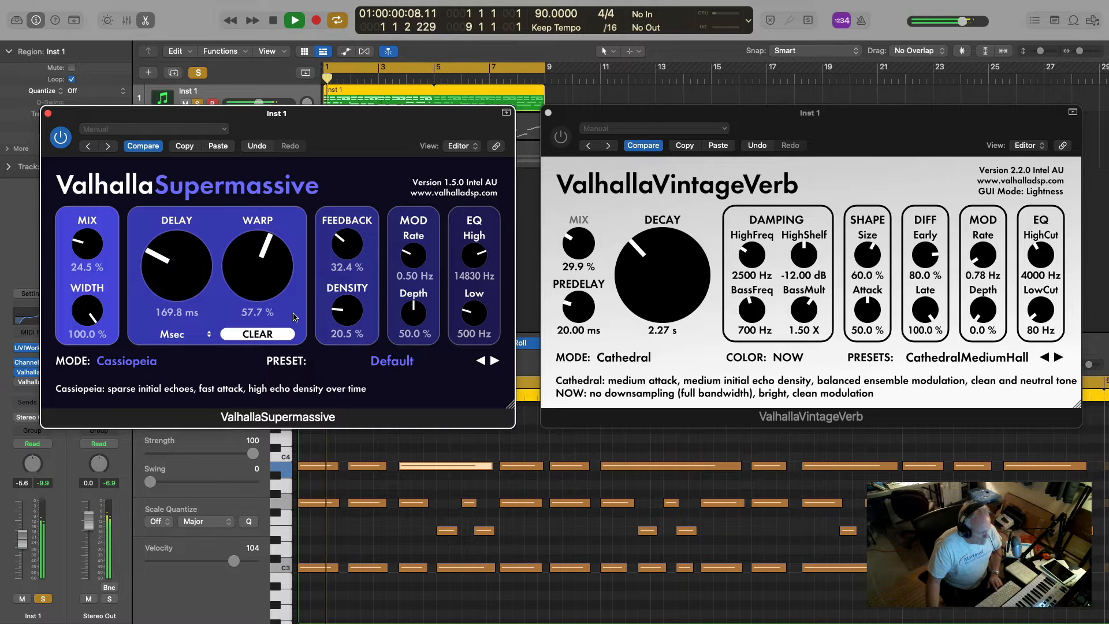
# Step: Stop playback and close the ValhallaSupermassive window
pyautogui.moveTo(80, 118); pyautogui.dragTo(260, 128)
pyautogui.click(228, 125)
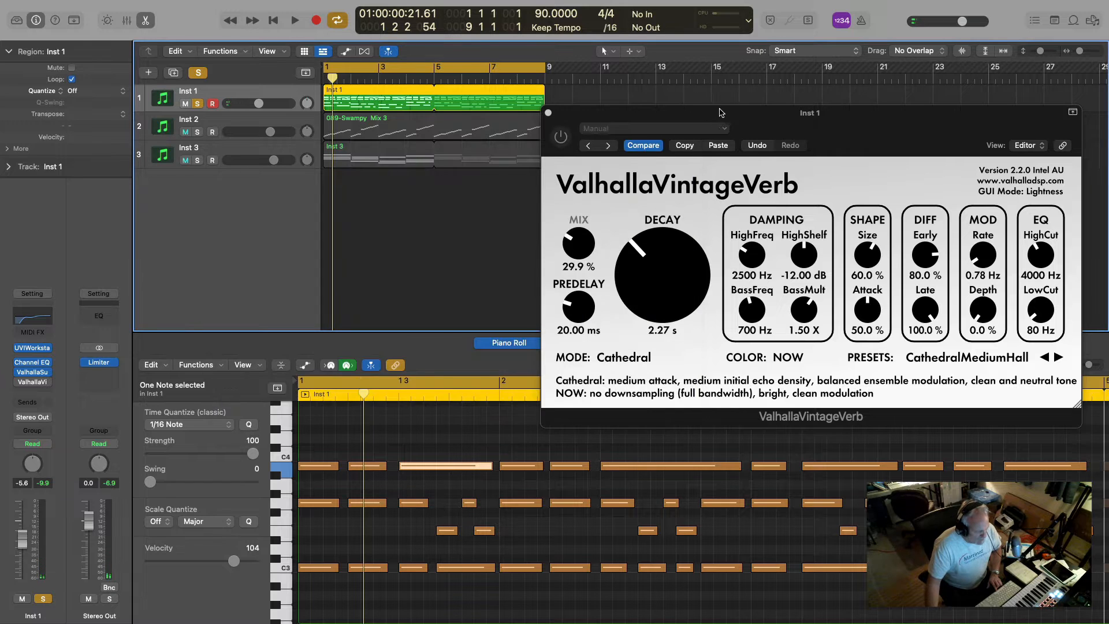
# Step: Enable ValhallaVintageVerb on Inst 1, bypass ValhallaSupermassive, and audition the soloed piano with the CathedralMediumHall preset
pyautogui.moveTo(750, 113); pyautogui.dragTo(489, 179)
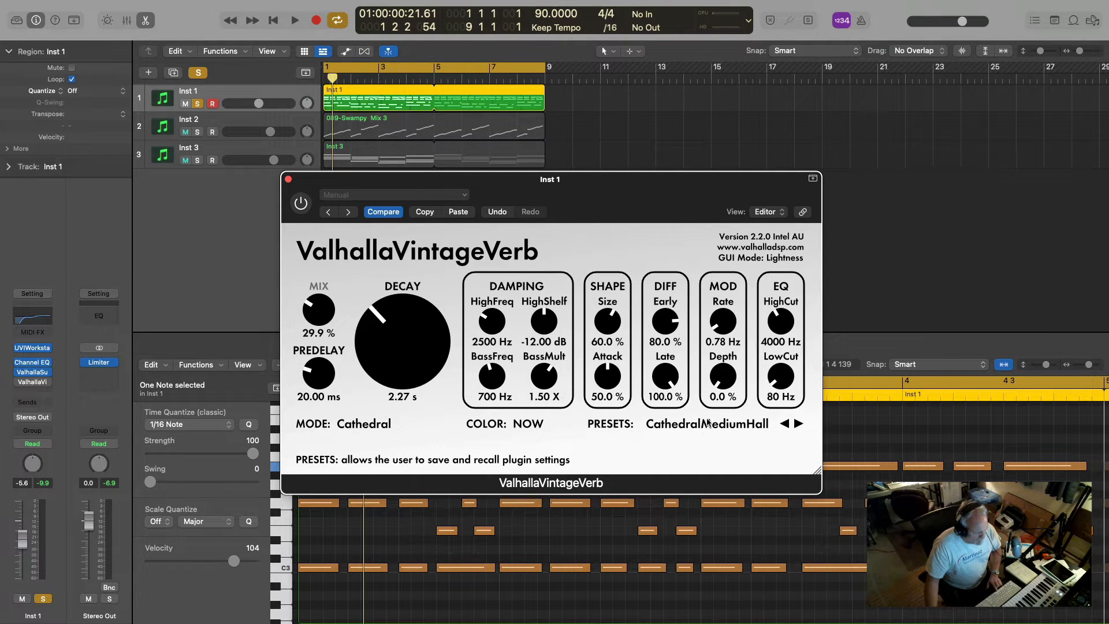
pyautogui.click(17, 383)
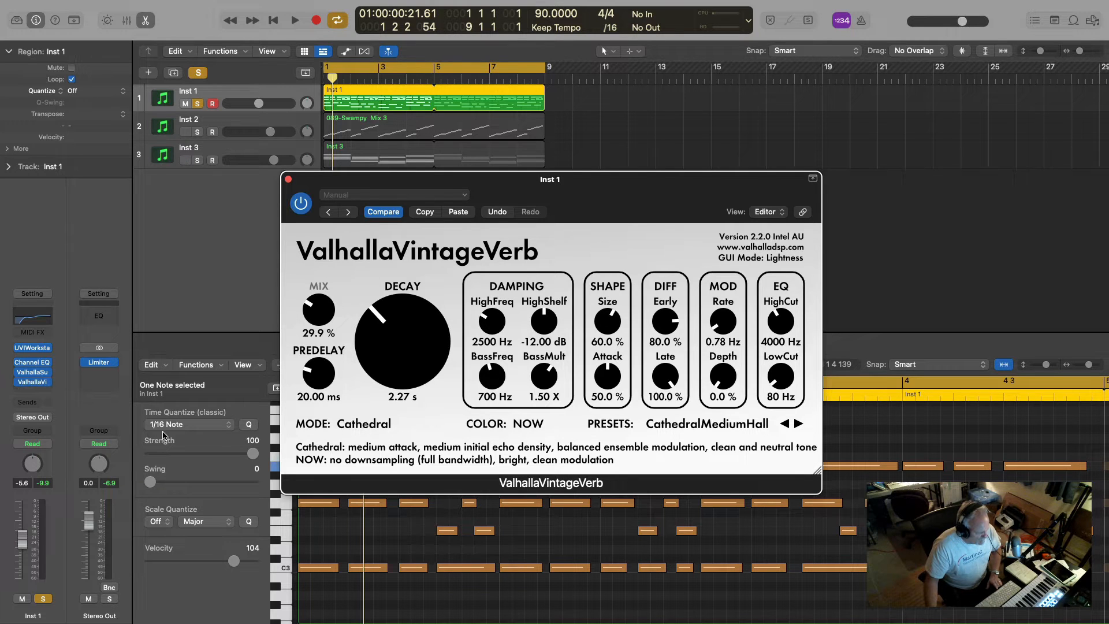
pyautogui.press('space')
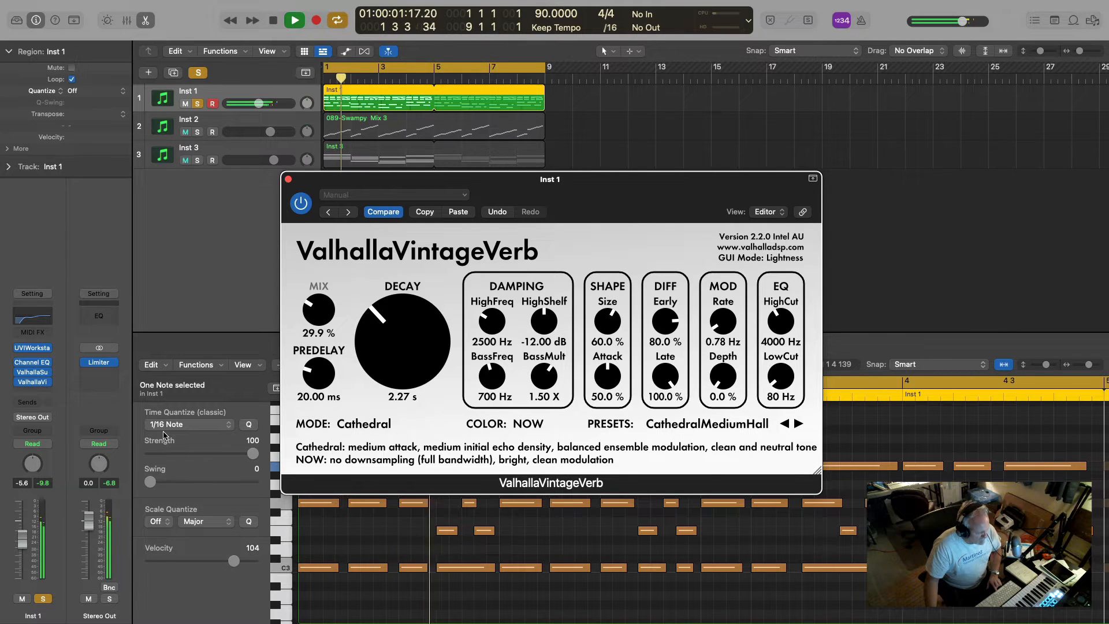
pyautogui.moveTo(17, 375)
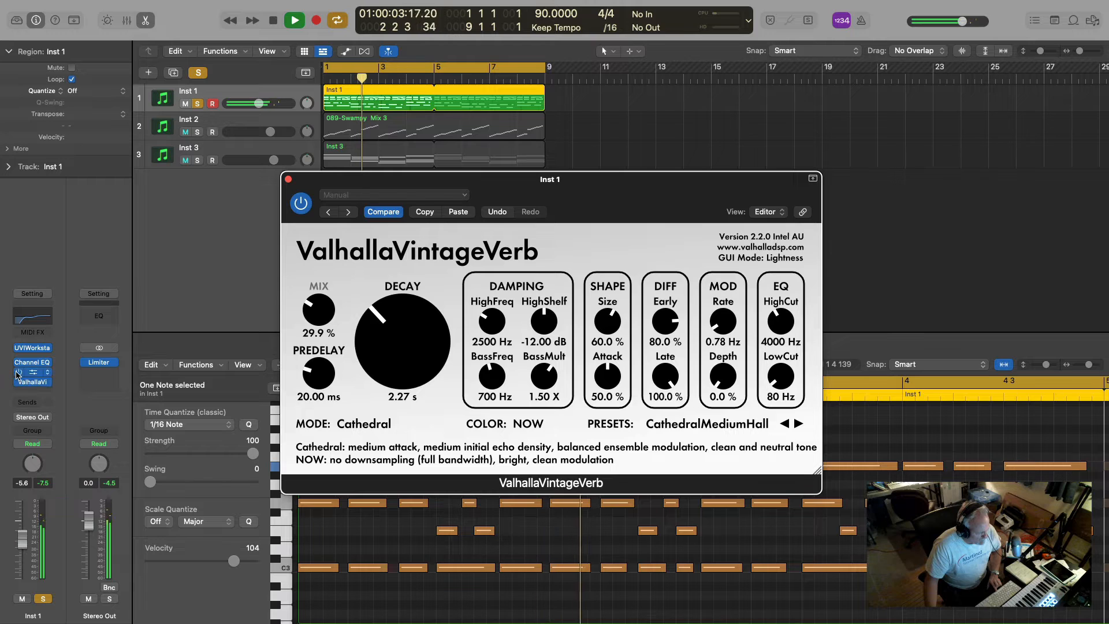
pyautogui.press('space')
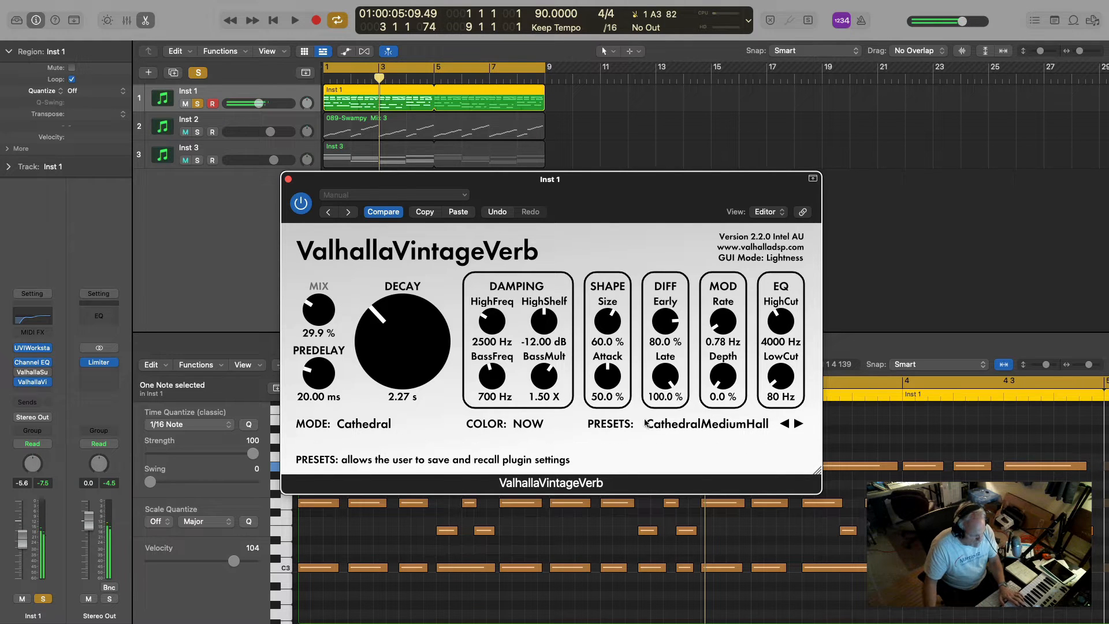
# Step: Audition the soloed piano with ValhallaVintageVerb's mix at 67.6 %, lower the mix to 29.2 %, and stop playback
pyautogui.moveTo(325, 300); pyautogui.dragTo(330, 267)
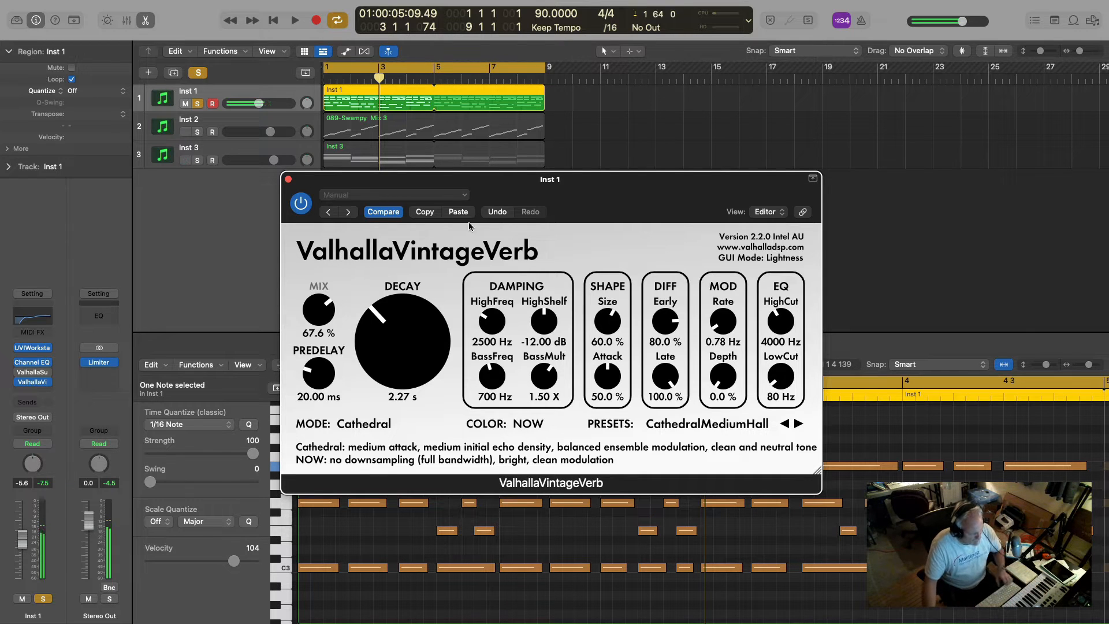
pyautogui.press('space')
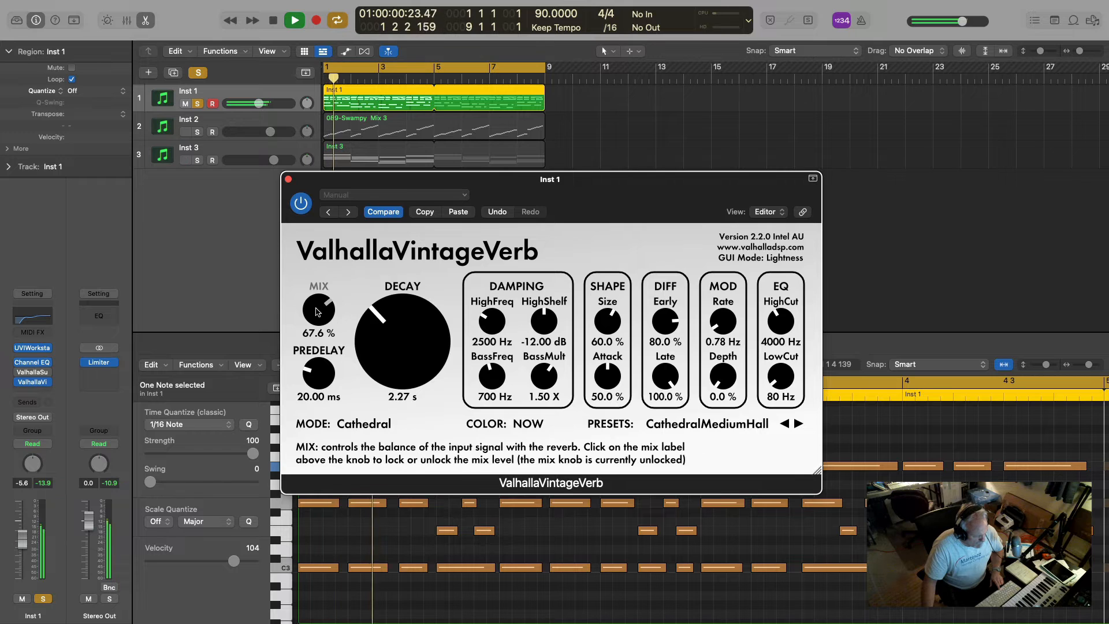
pyautogui.moveTo(316, 312); pyautogui.dragTo(318, 365)
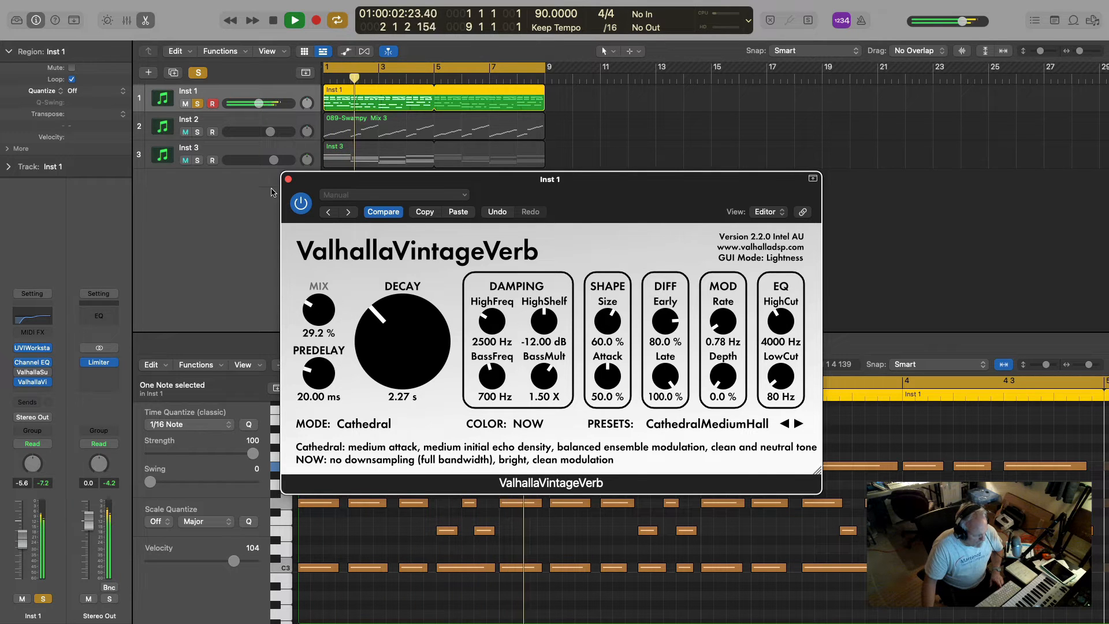
pyautogui.press('space')
# Step: Solo Inst 2 instead of Inst 1, open its ValhallaVintageVerb in place of Inst 1's, and look through the Cathedral presets
pyautogui.click(197, 132)
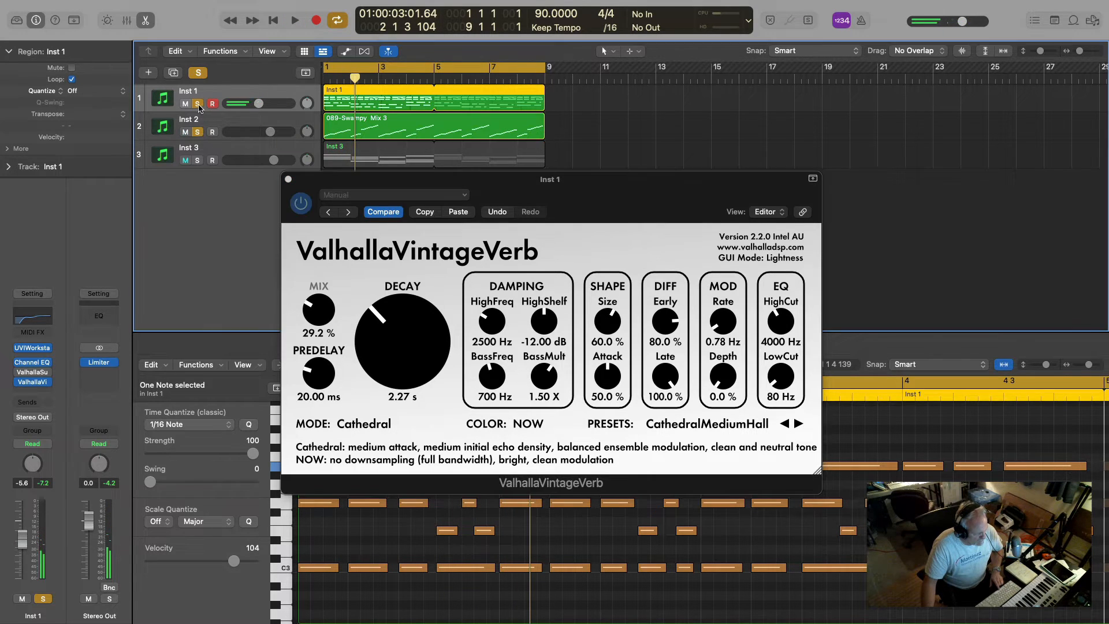
pyautogui.click(289, 180)
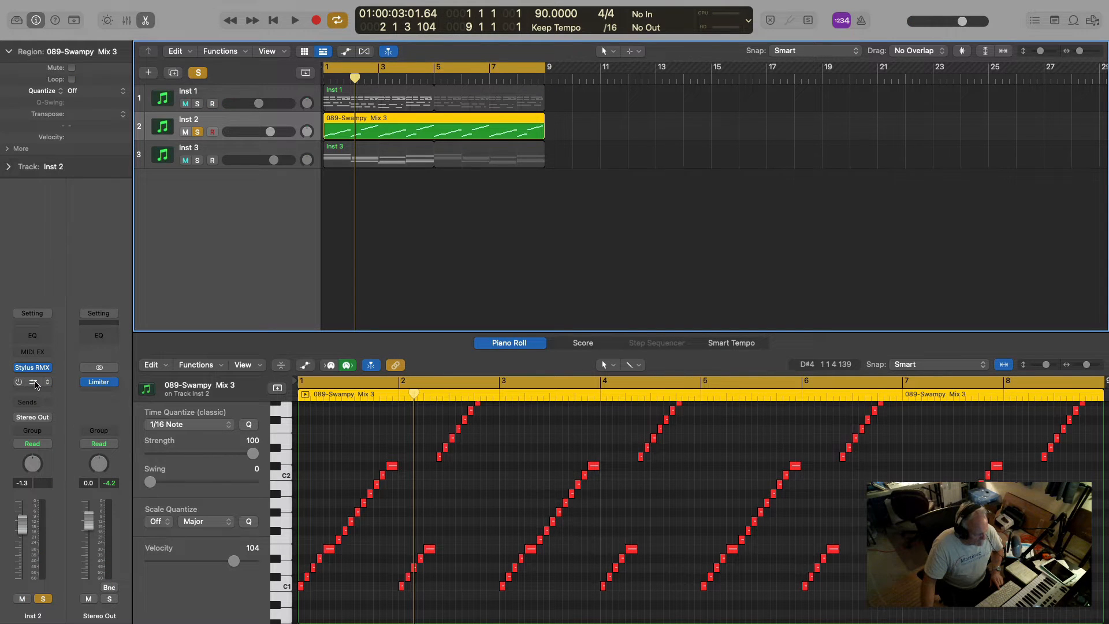
pyautogui.click(35, 384)
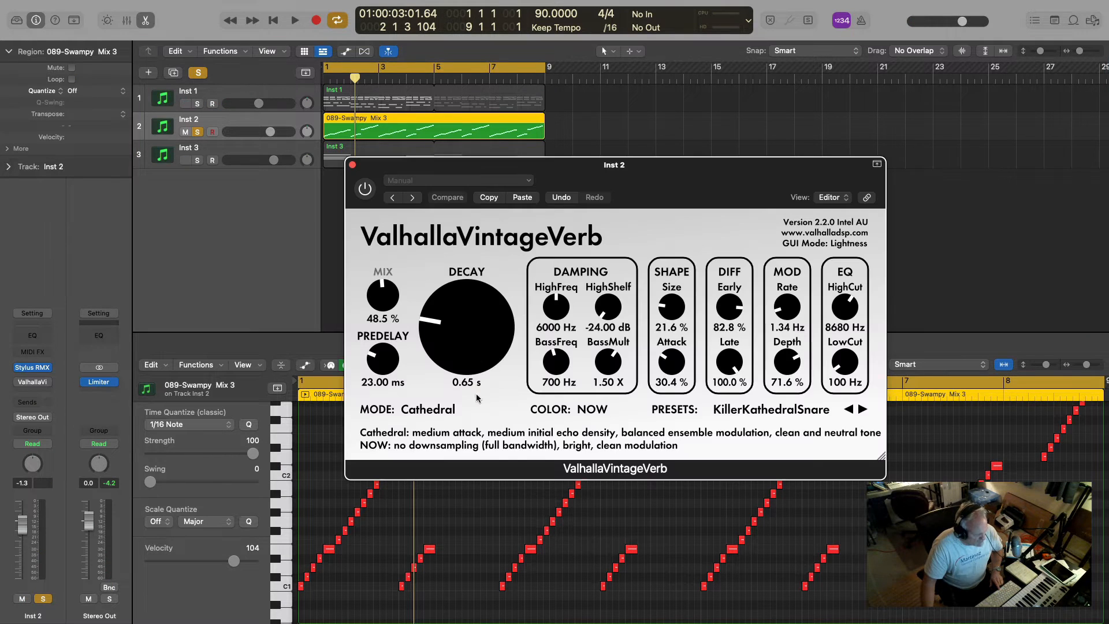
pyautogui.click(765, 411)
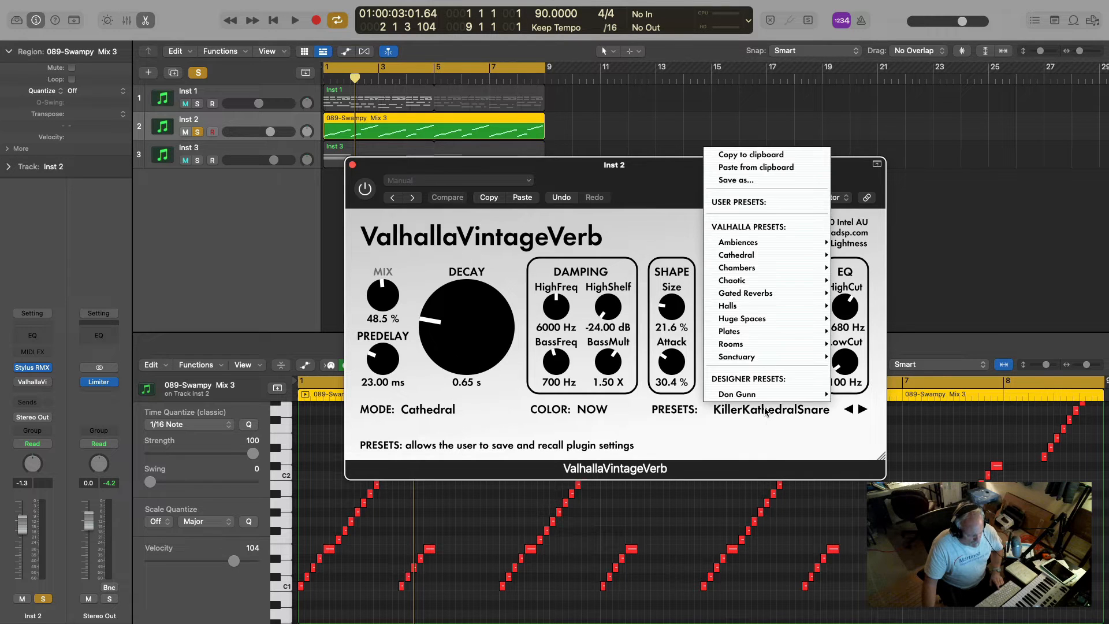
pyautogui.moveTo(743, 260)
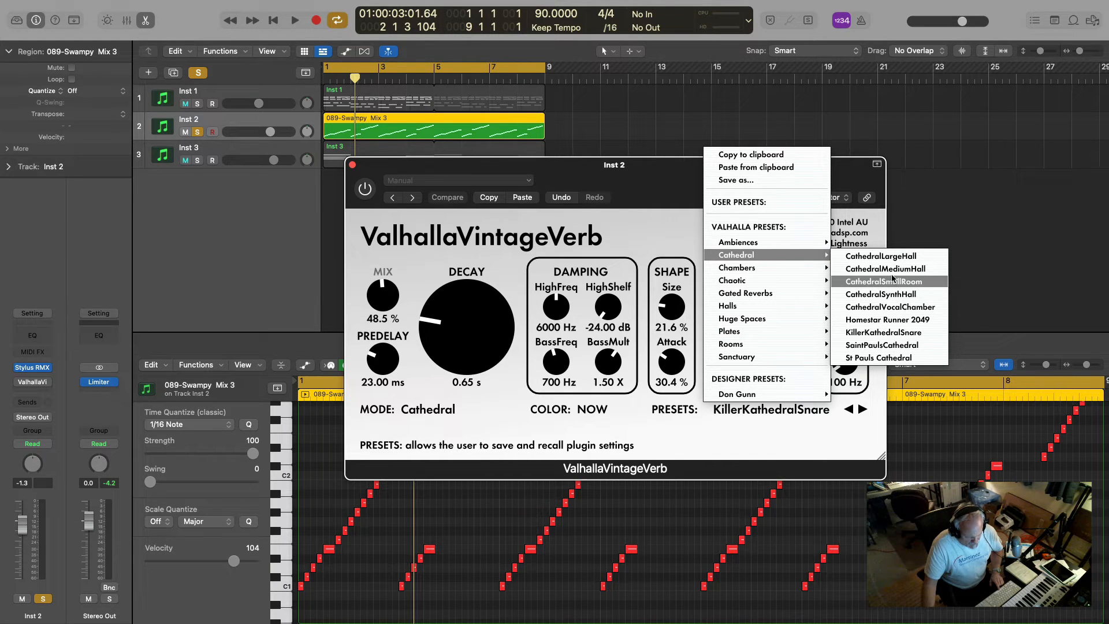
pyautogui.click(1082, 272)
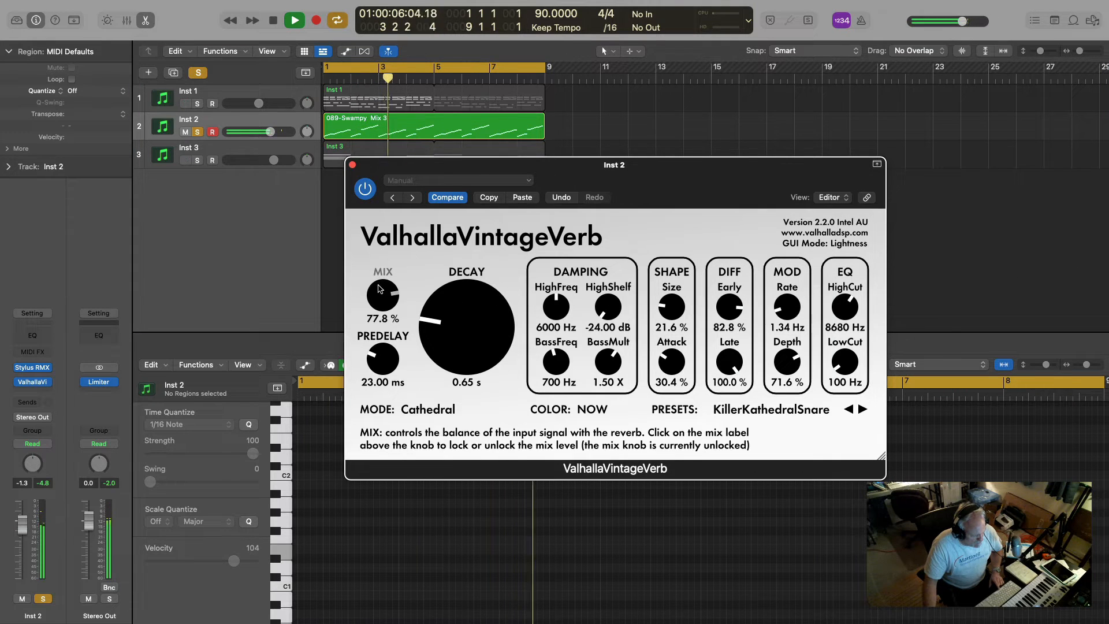
# Step: Set ValhallaVintageVerb's mix to 35.5 % while Inst 2 plays, close the plug-in, stop playback and clear the solo
pyautogui.moveTo(381, 287); pyautogui.dragTo(393, 348)
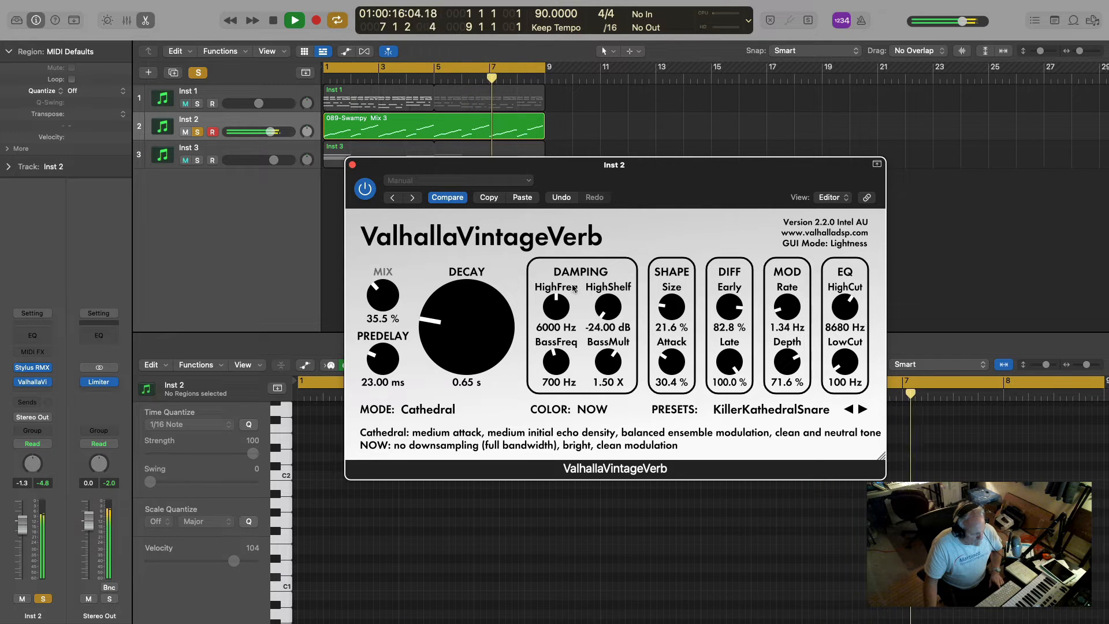
pyautogui.click(351, 164)
pyautogui.press('space')
pyautogui.click(199, 132)
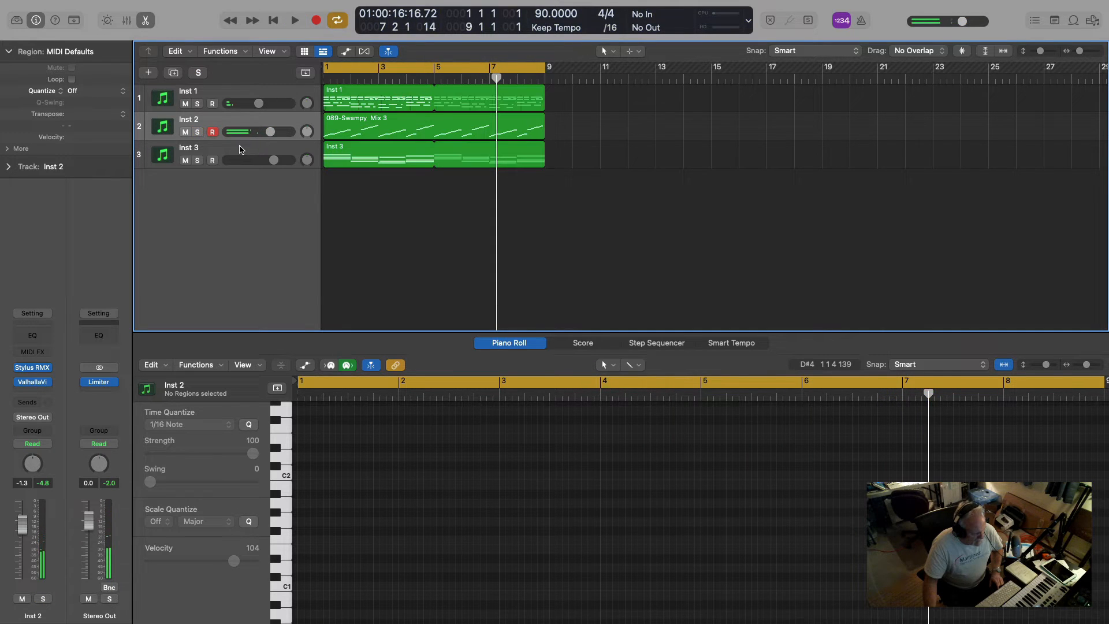
# Step: View the Stylus RMX instrument on Inst 2 and the Blue2 instrument on Inst 3, closing each window again
pyautogui.click(222, 120)
pyautogui.click(33, 369)
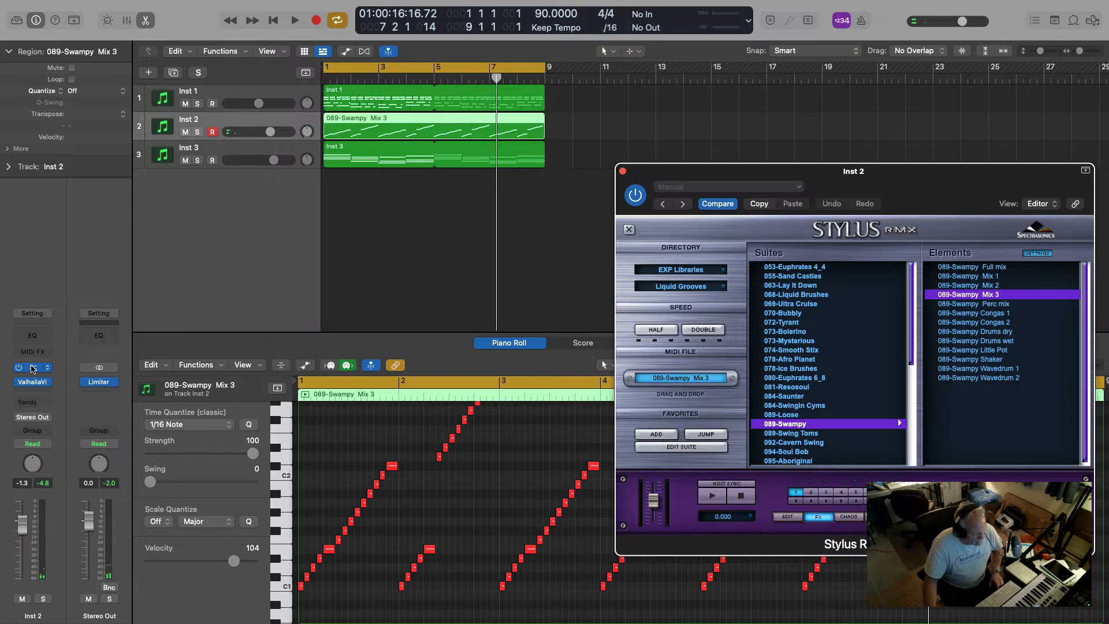
pyautogui.click(33, 369)
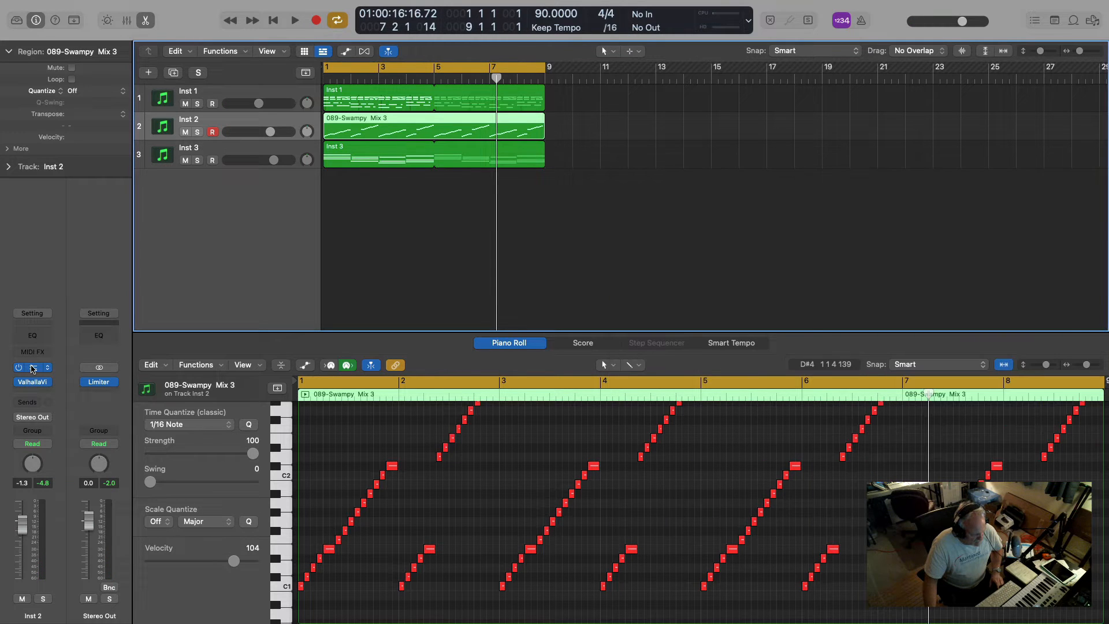
pyautogui.click(243, 151)
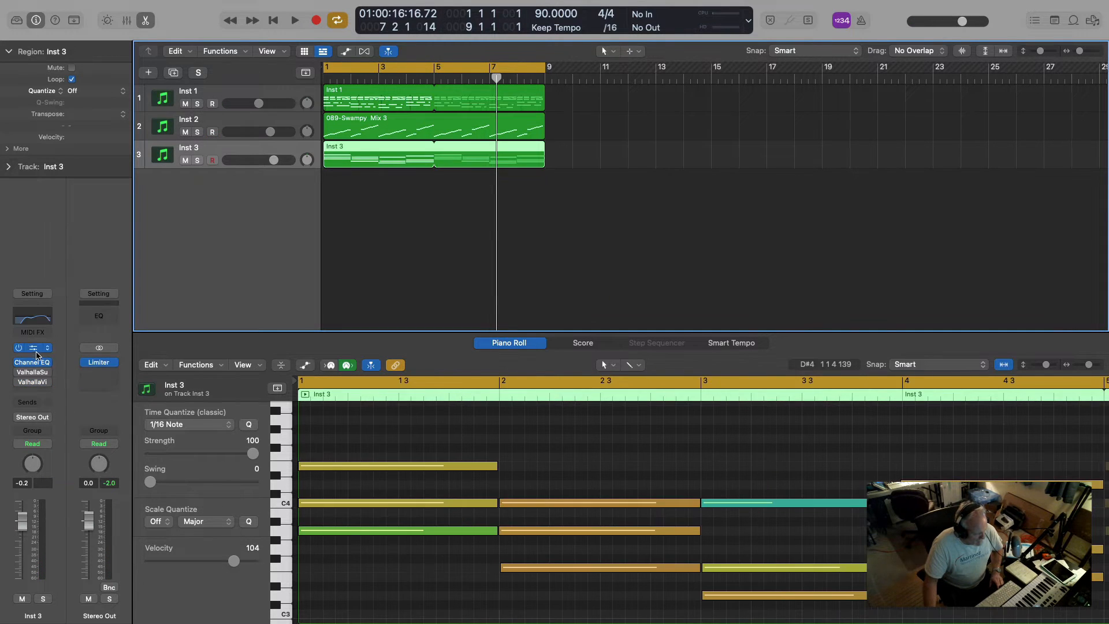
pyautogui.click(33, 350)
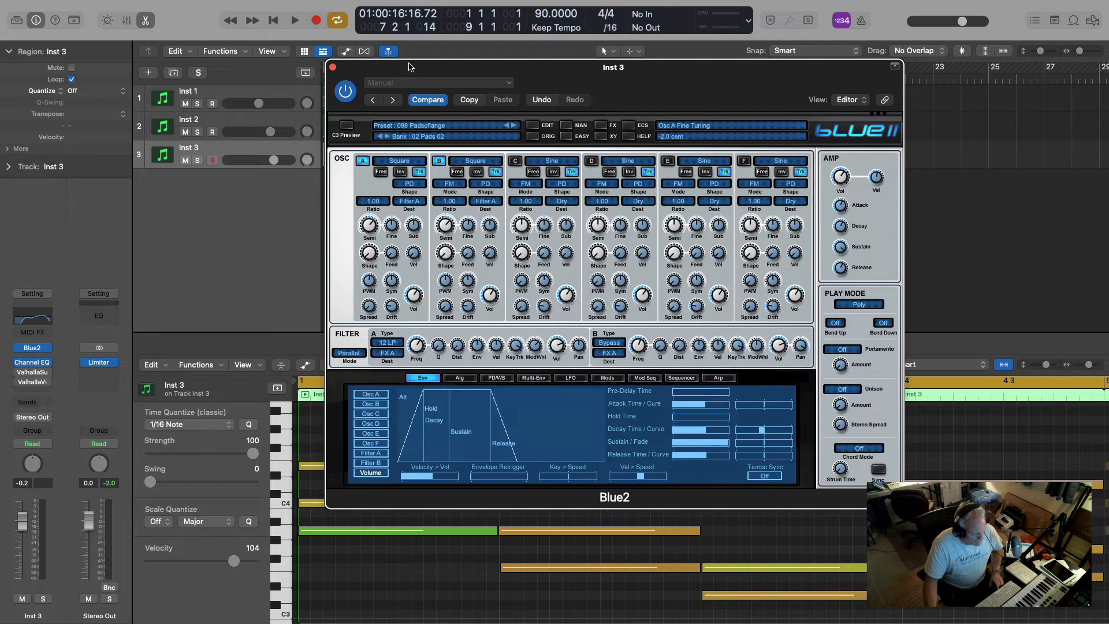
pyautogui.click(333, 68)
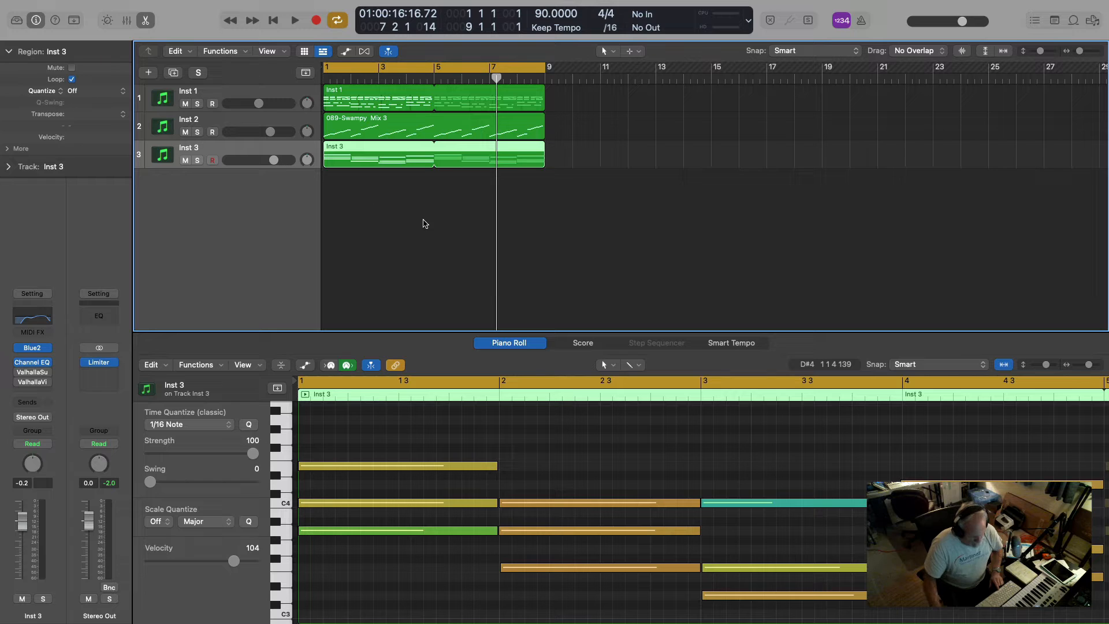
# Step: Solo Inst 3 and play it from the project start with both of its reverbs bypassed
pyautogui.press('Return')
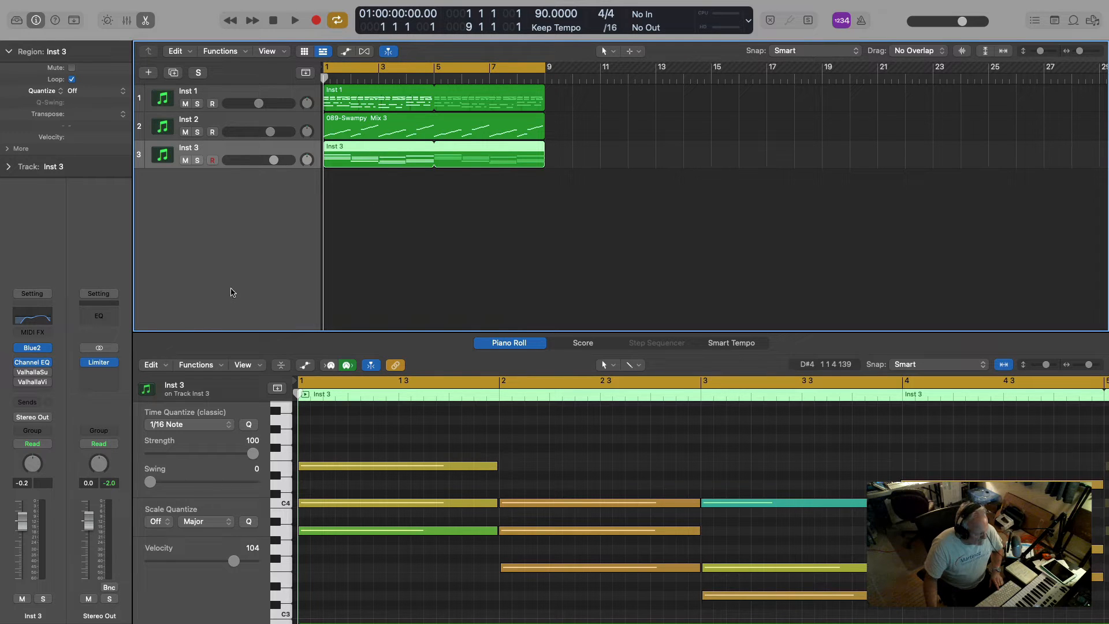
pyautogui.press('s')
pyautogui.press('space')
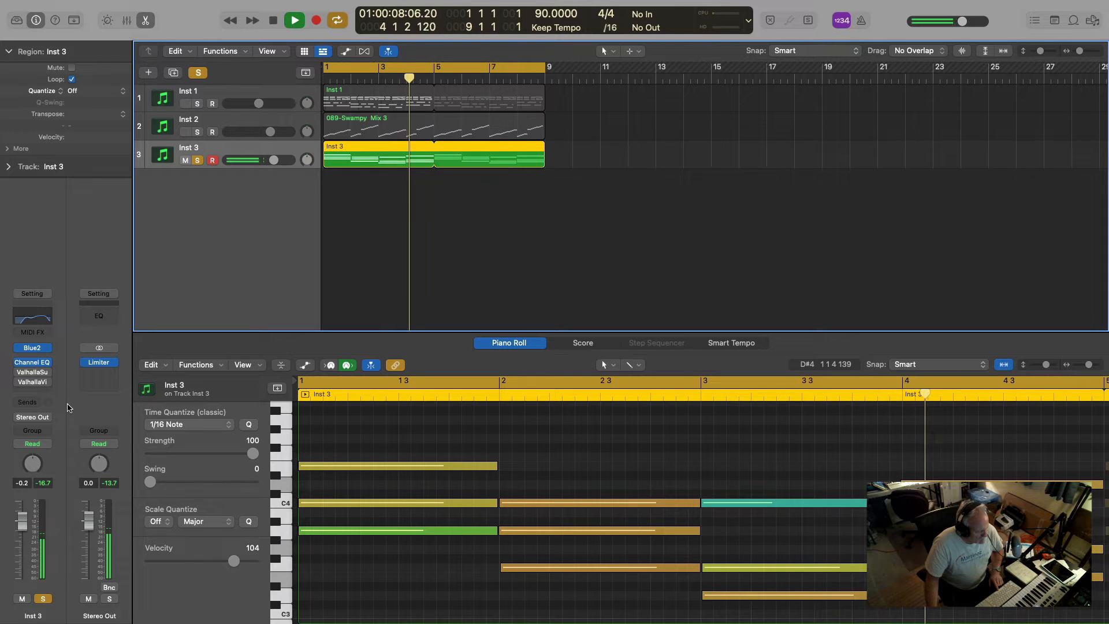
pyautogui.press('space')
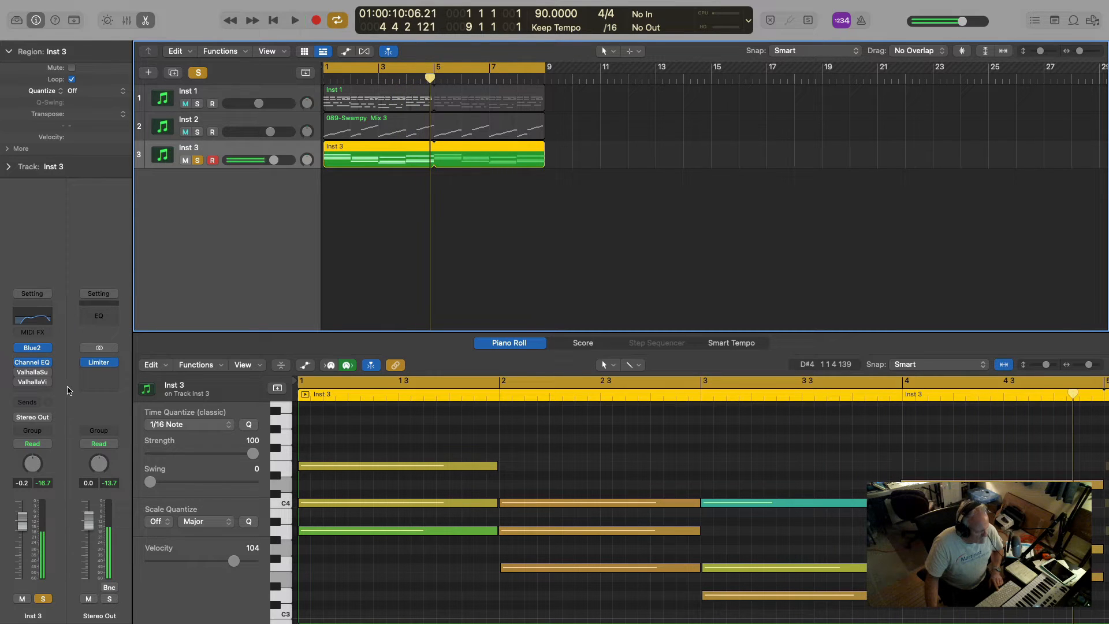
# Step: Open ValhallaSupermassive on Inst 3, switch it on, and play the soloed track
pyautogui.click(32, 374)
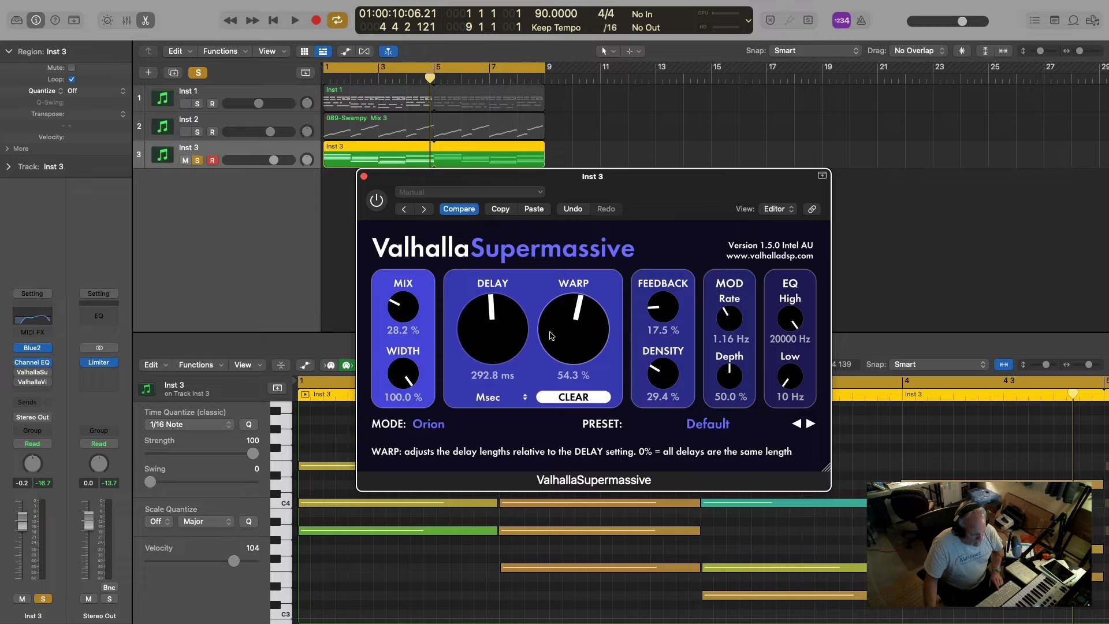
pyautogui.press('space')
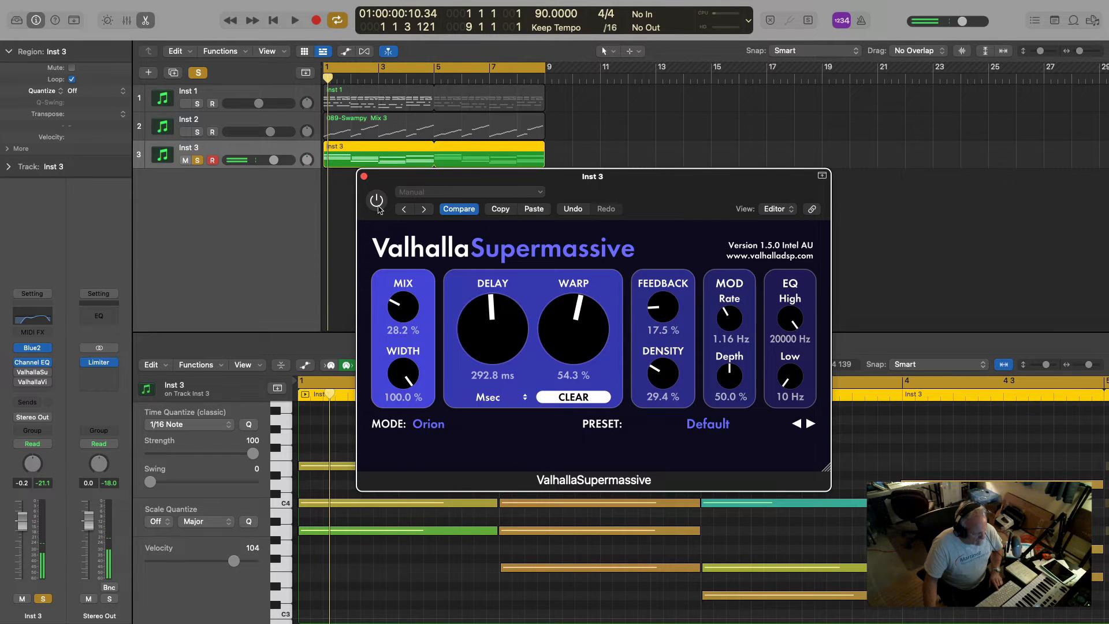
pyautogui.press('space')
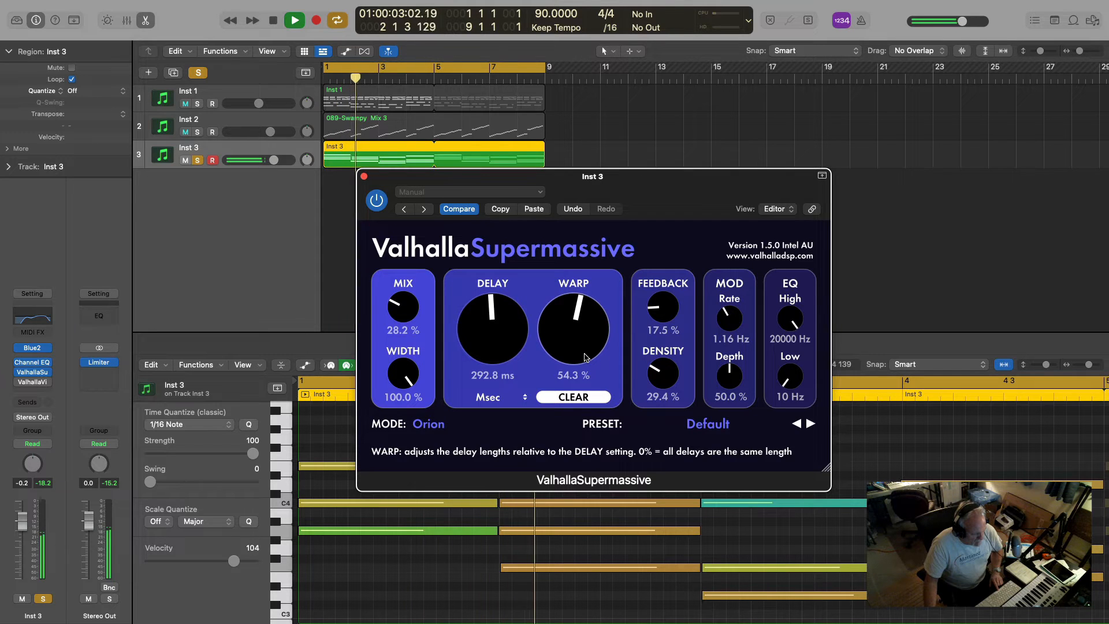
# Step: Set ValhallaSupermassive's warp to 61.3 %, delay to 430.4 ms, feedback to 43.9 % and mix to 41.9 % during playback, and stop
pyautogui.moveTo(572, 354); pyautogui.dragTo(573, 343)
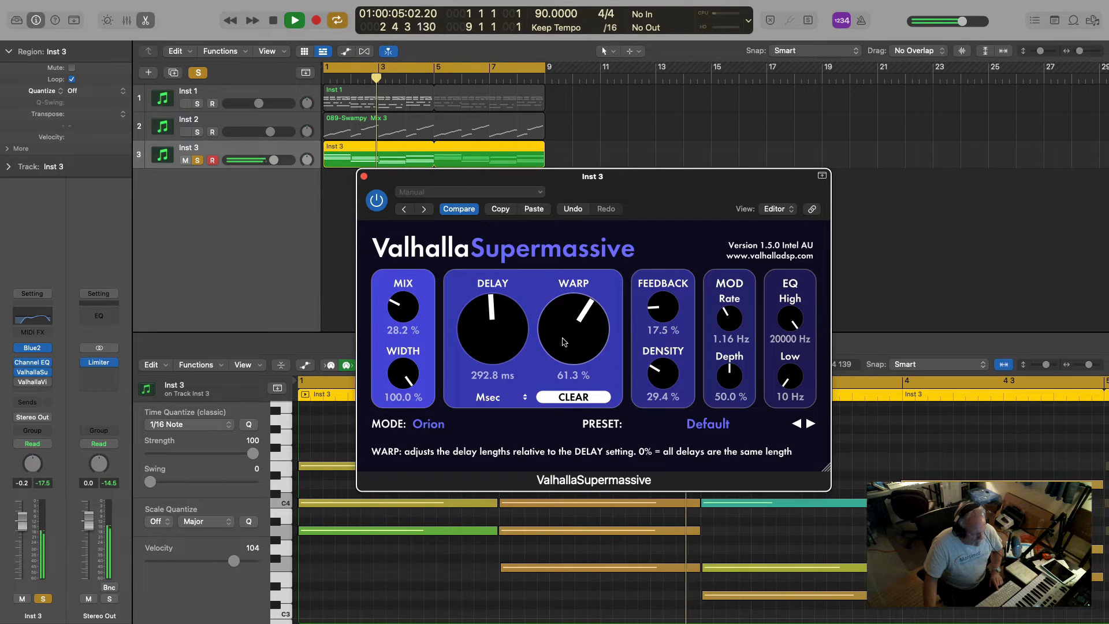
pyautogui.moveTo(462, 320); pyautogui.dragTo(485, 316)
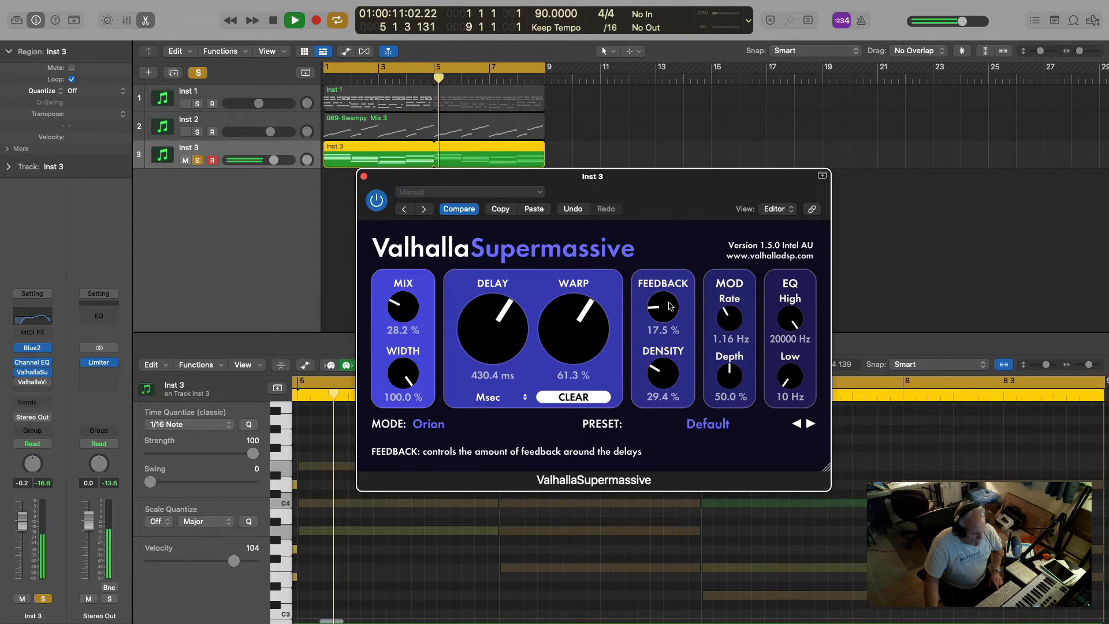
pyautogui.moveTo(669, 305); pyautogui.dragTo(670, 261)
pyautogui.moveTo(402, 306); pyautogui.dragTo(403, 284)
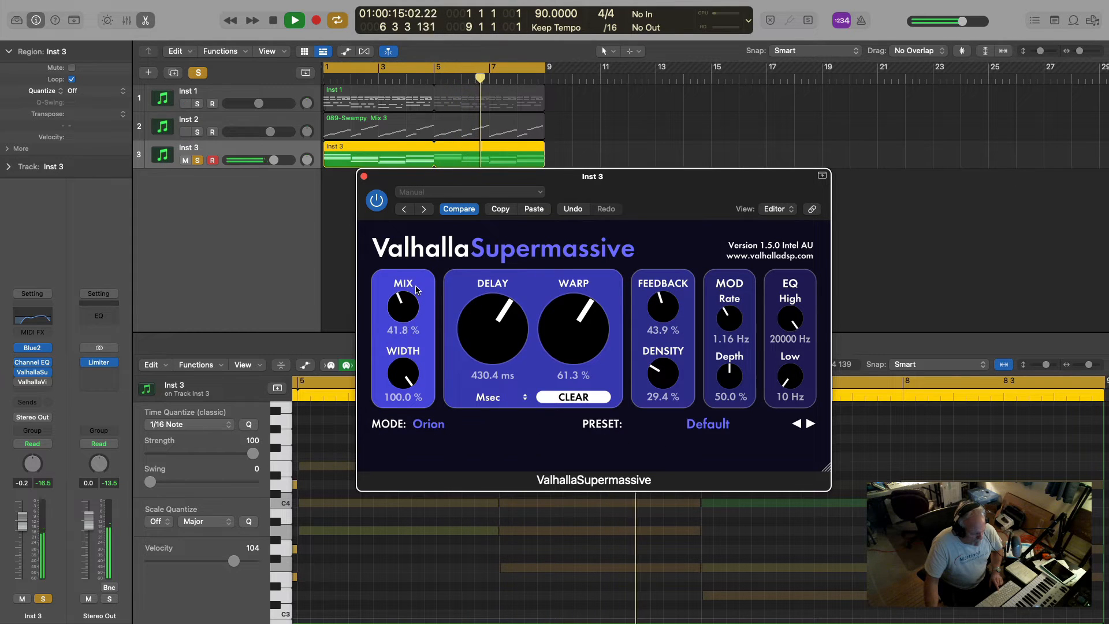
pyautogui.press('space')
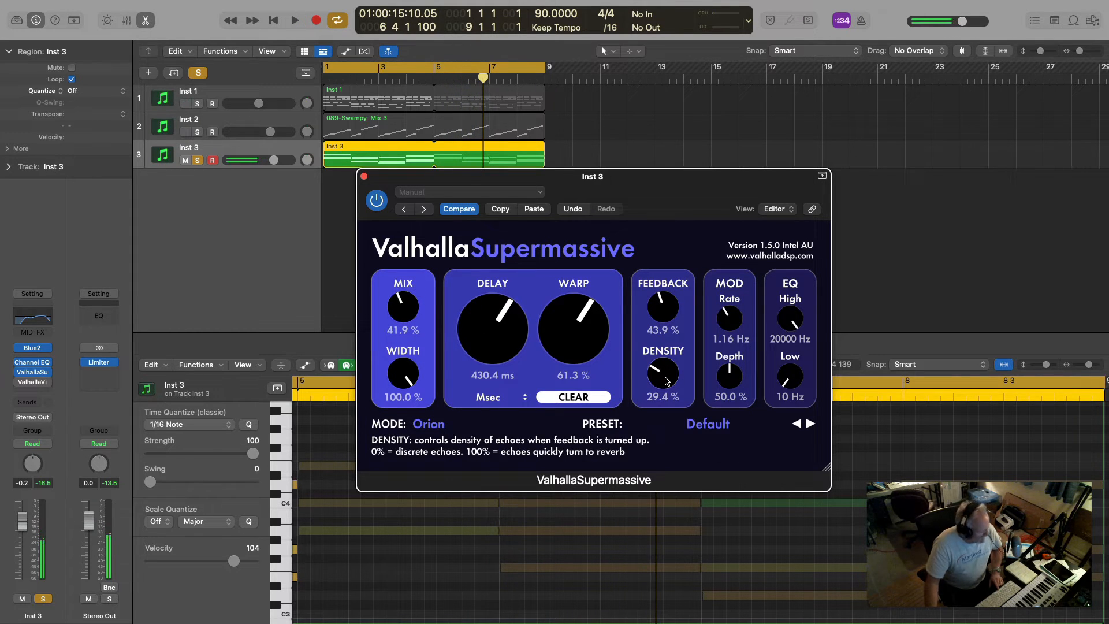
# Step: Set ValhallaSupermassive's density to 62.6 % and its mix to 31.5 % while auditioning Inst 3
pyautogui.moveTo(667, 377); pyautogui.dragTo(670, 331)
pyautogui.press('space')
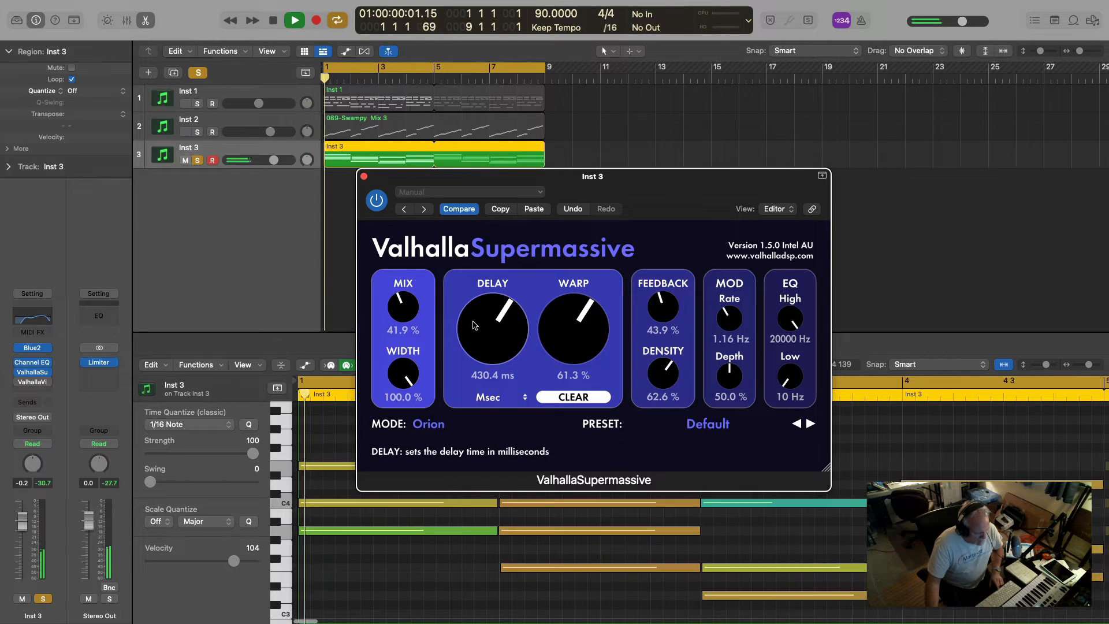
pyautogui.moveTo(400, 316); pyautogui.dragTo(400, 331)
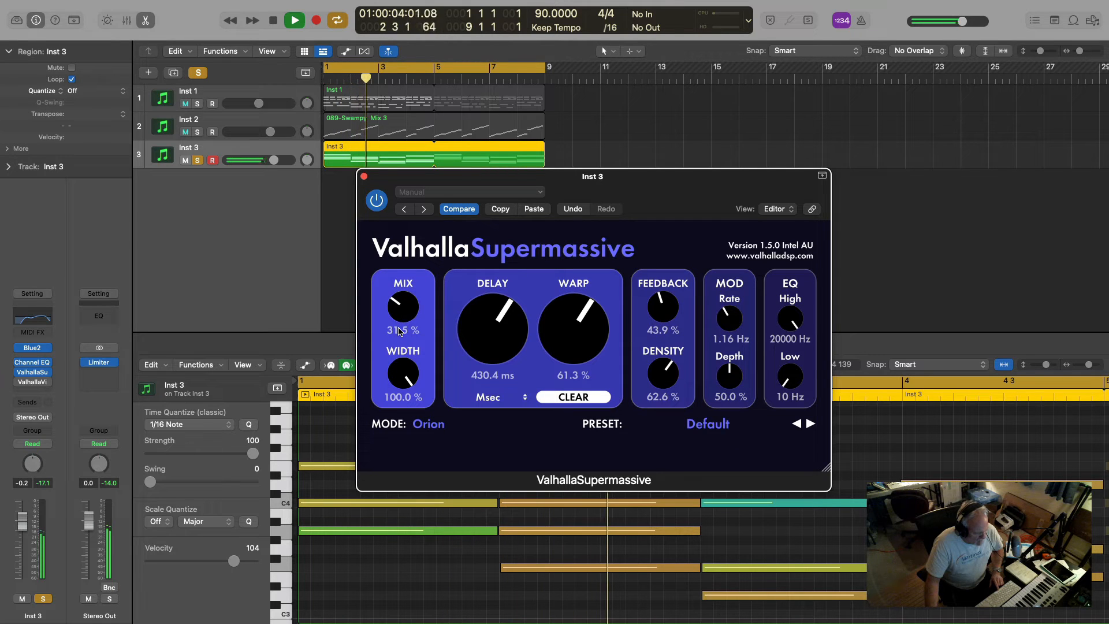
# Step: Revert ValhallaSupermassive on Inst 3 to its default settings with Compare and set its mode to Orion during playback
pyautogui.click(716, 423)
pyautogui.moveTo(696, 382)
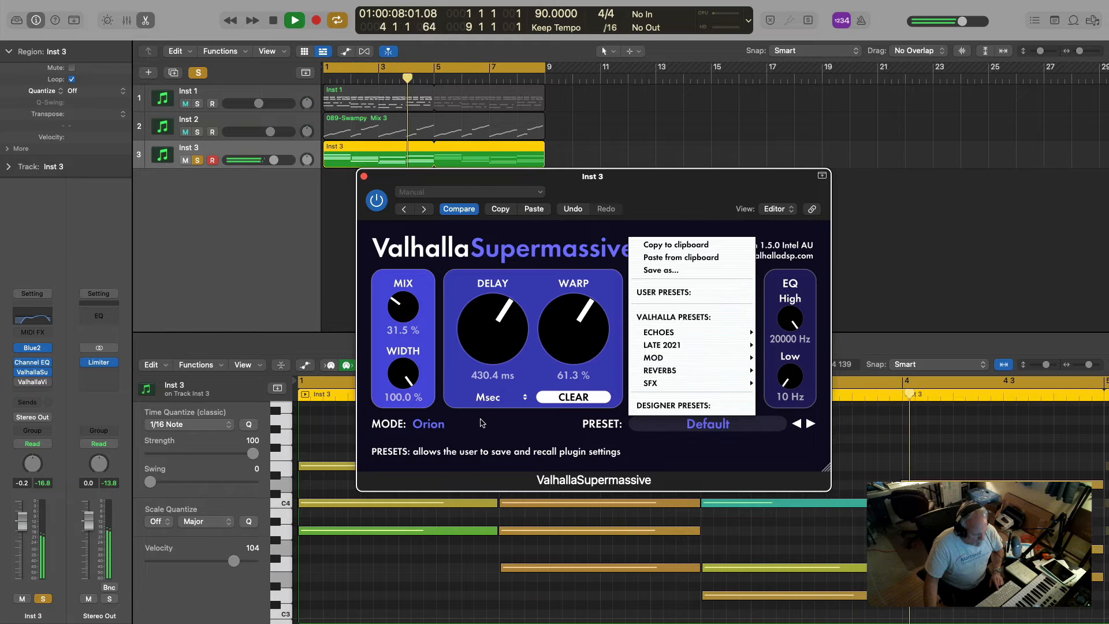
pyautogui.click(429, 423)
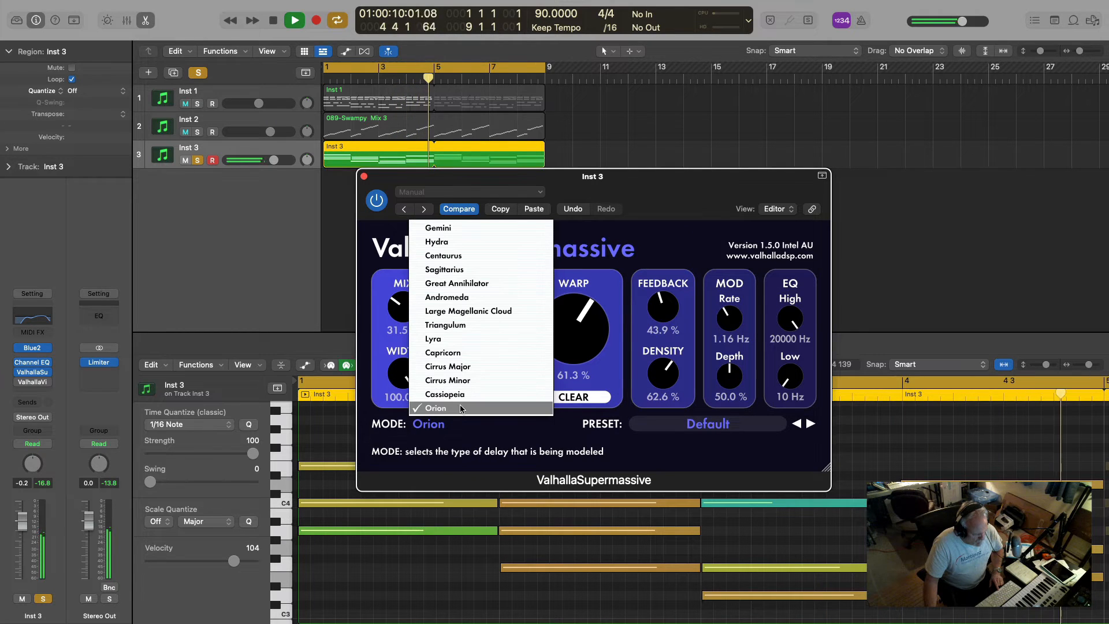
pyautogui.click(461, 408)
pyautogui.click(460, 209)
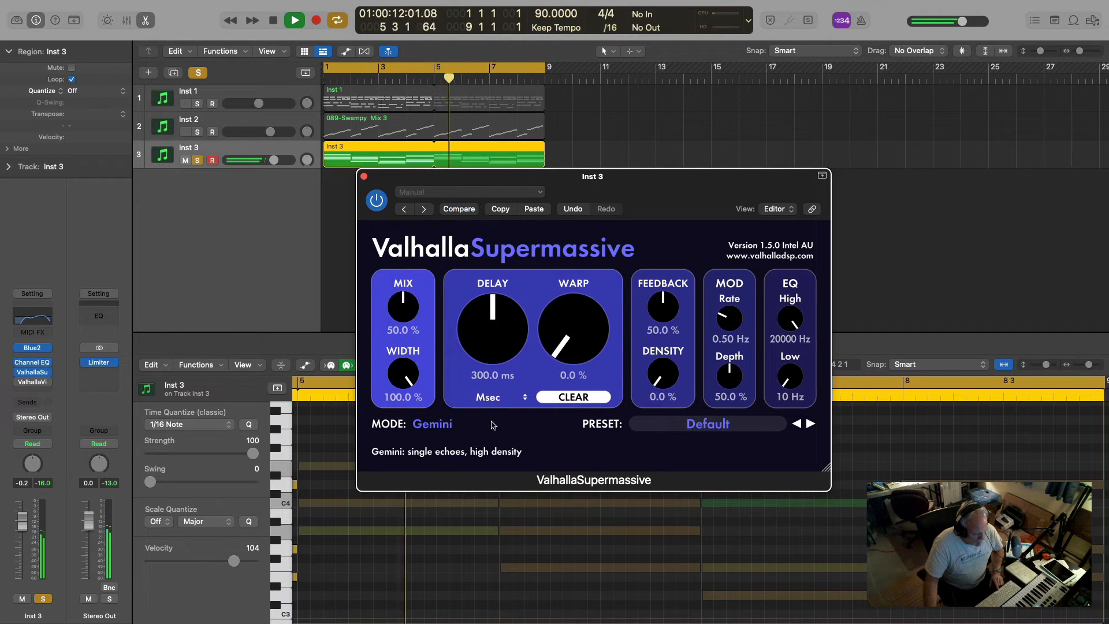
pyautogui.click(430, 423)
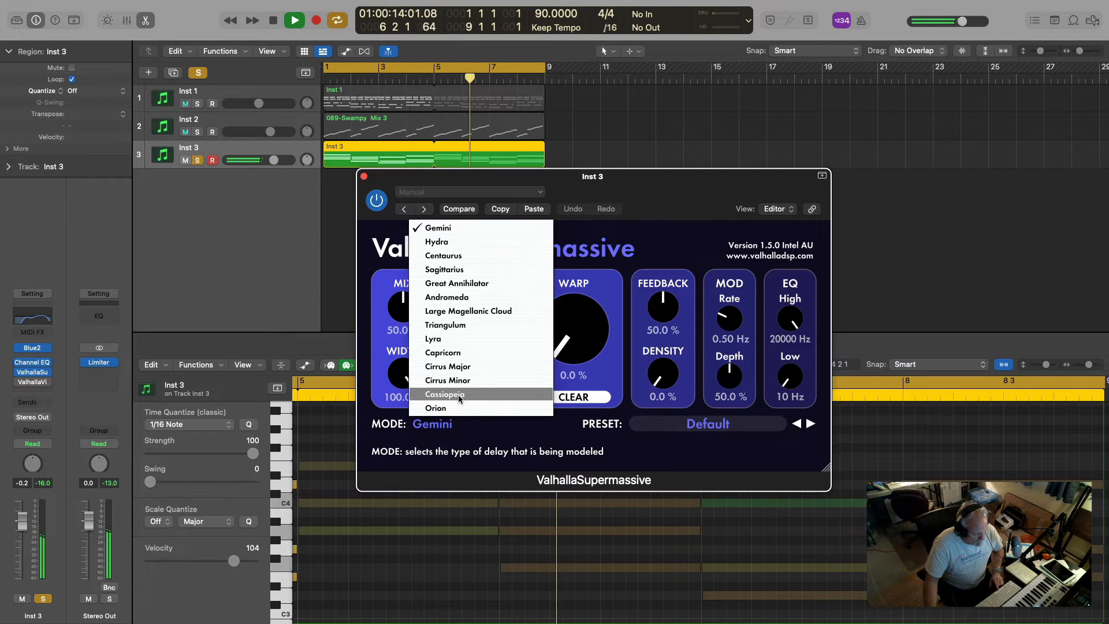
pyautogui.click(457, 407)
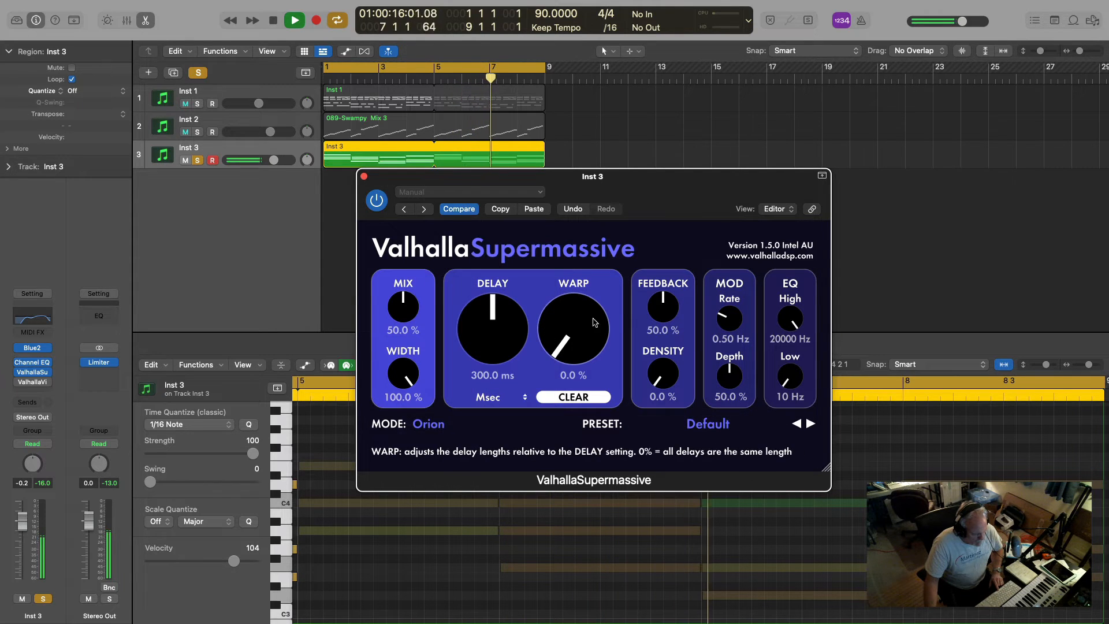
# Step: Set ValhallaSupermassive's warp to 35.5 %, mix to 47.0 %, density to 24.9 % and feedback to 38.4 % while auditioning Inst 3
pyautogui.moveTo(574, 315); pyautogui.dragTo(573, 279)
pyautogui.moveTo(418, 303); pyautogui.dragTo(417, 307)
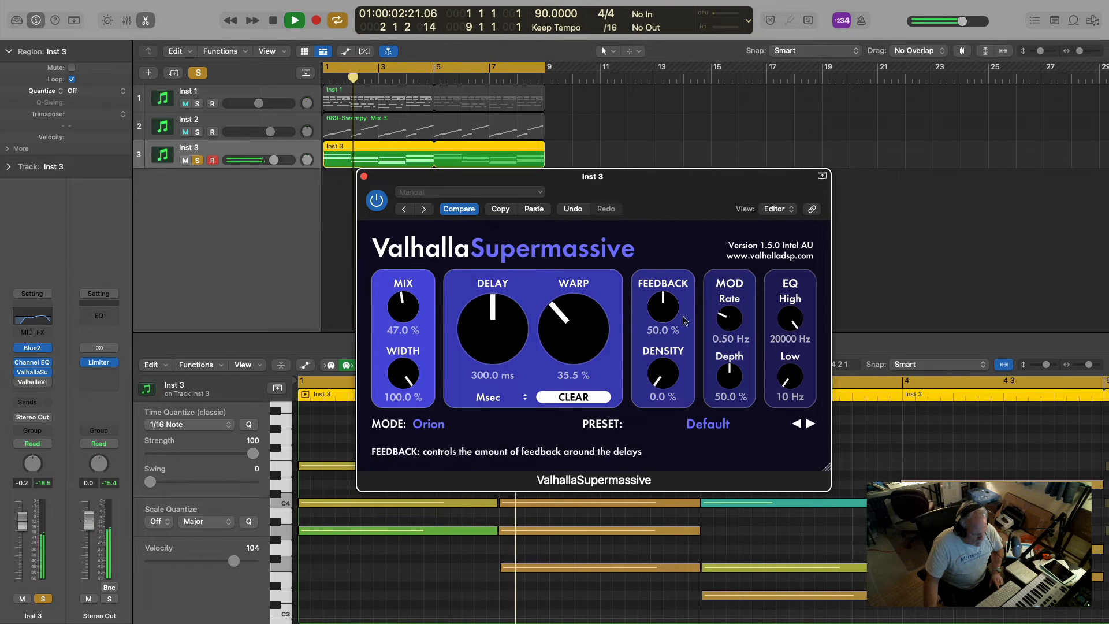
pyautogui.moveTo(656, 376); pyautogui.dragTo(657, 362)
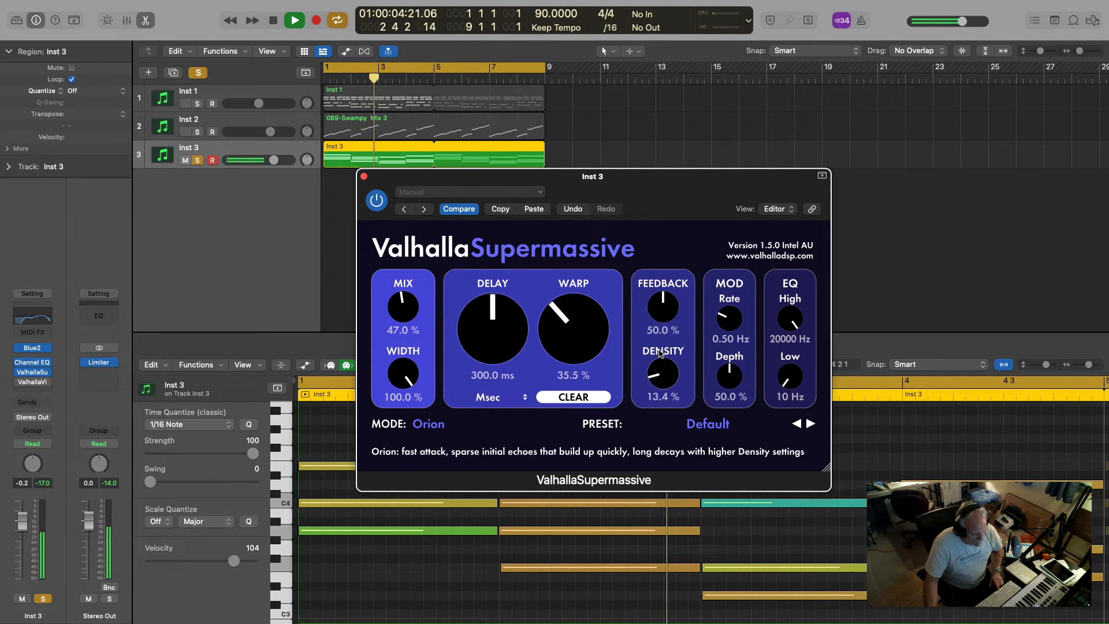
pyautogui.moveTo(657, 314); pyautogui.dragTo(656, 322)
pyautogui.press('space')
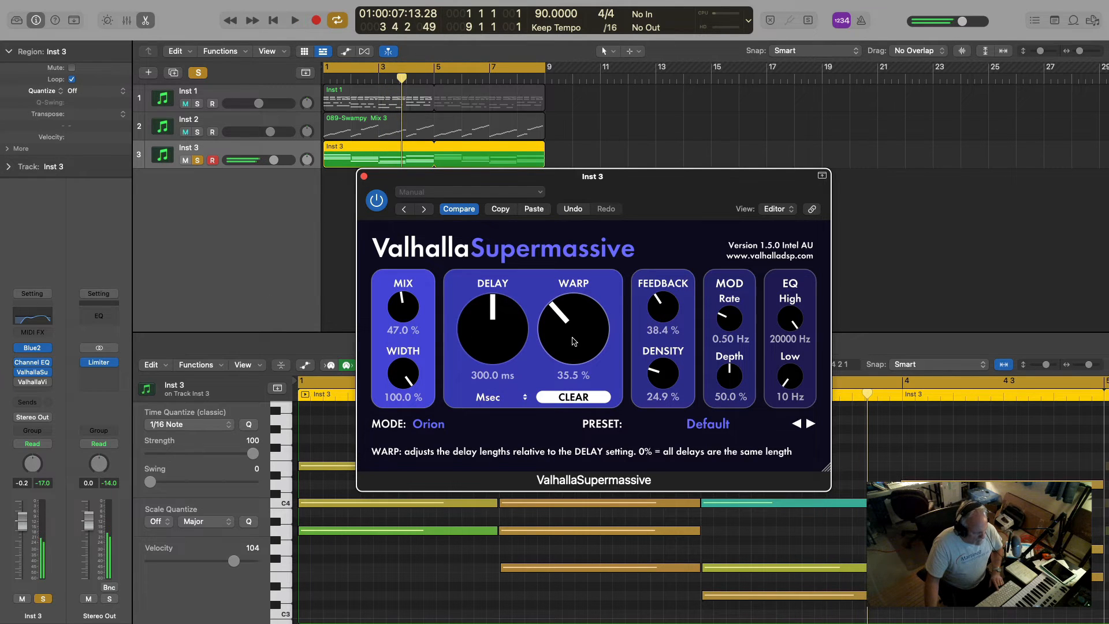
pyautogui.press('space')
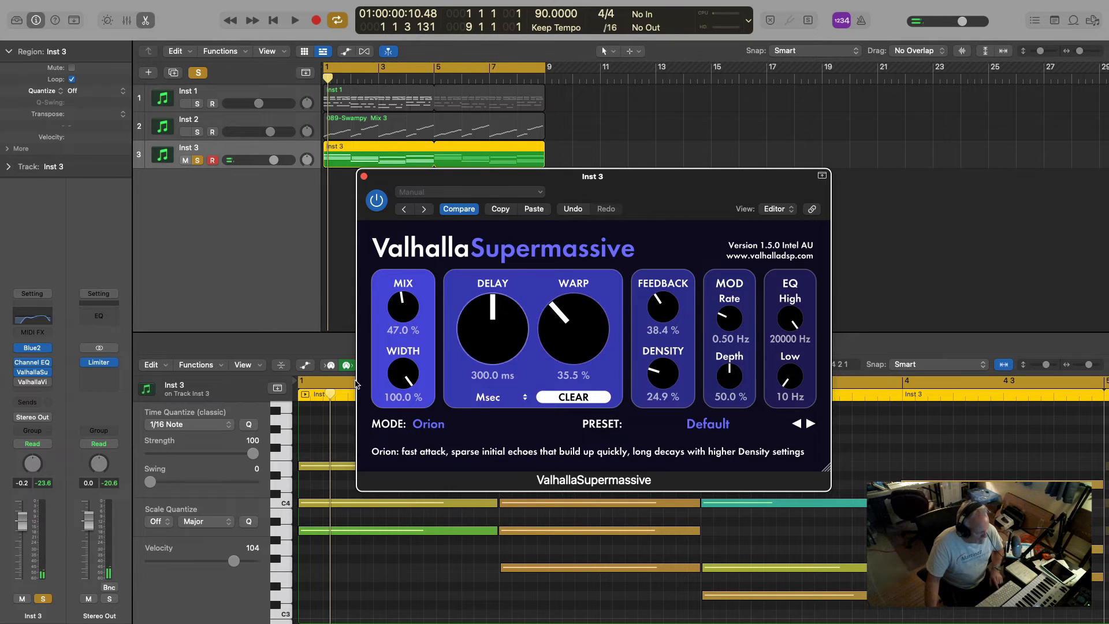
# Step: Switch Inst 3 from ValhallaSupermassive to ValhallaVintageVerb and audition the CathedralSynthHall preset from the project start
pyautogui.click(34, 383)
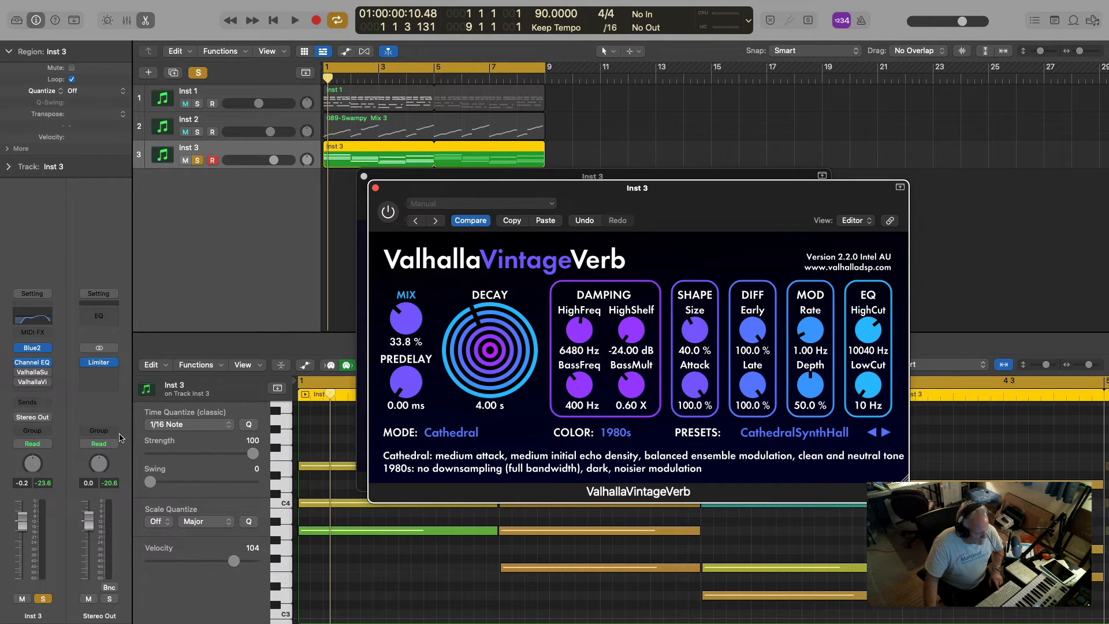
pyautogui.press('space')
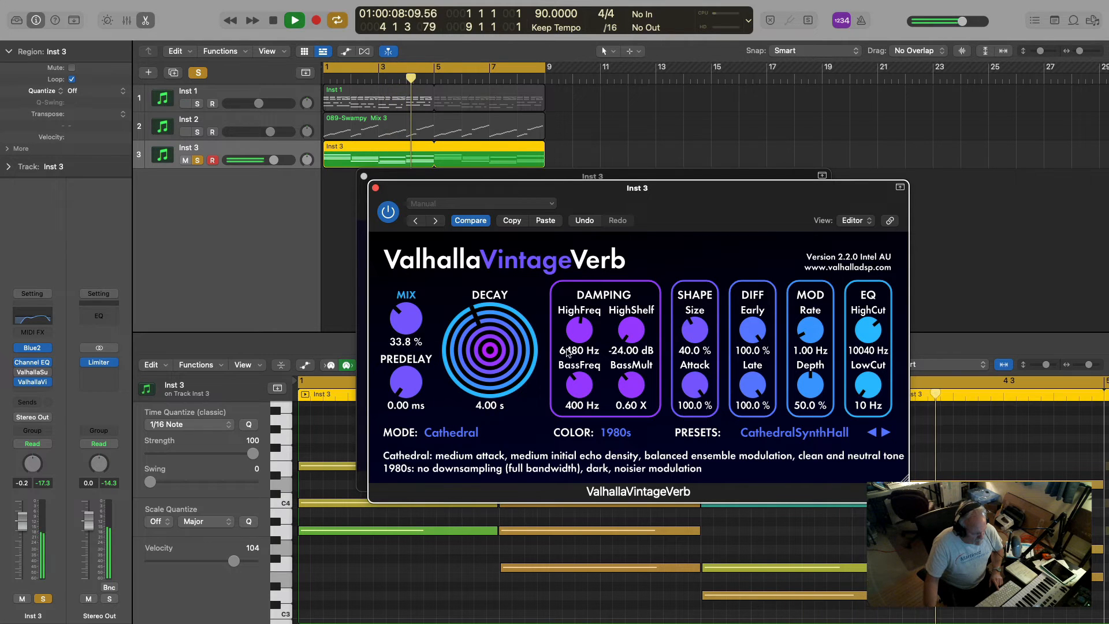
pyautogui.press('space')
# Step: Load the SaintPaulsCathedral preset in ValhallaVintageVerb and audition Inst 3 with the mix set to 42.5 %
pyautogui.click(792, 438)
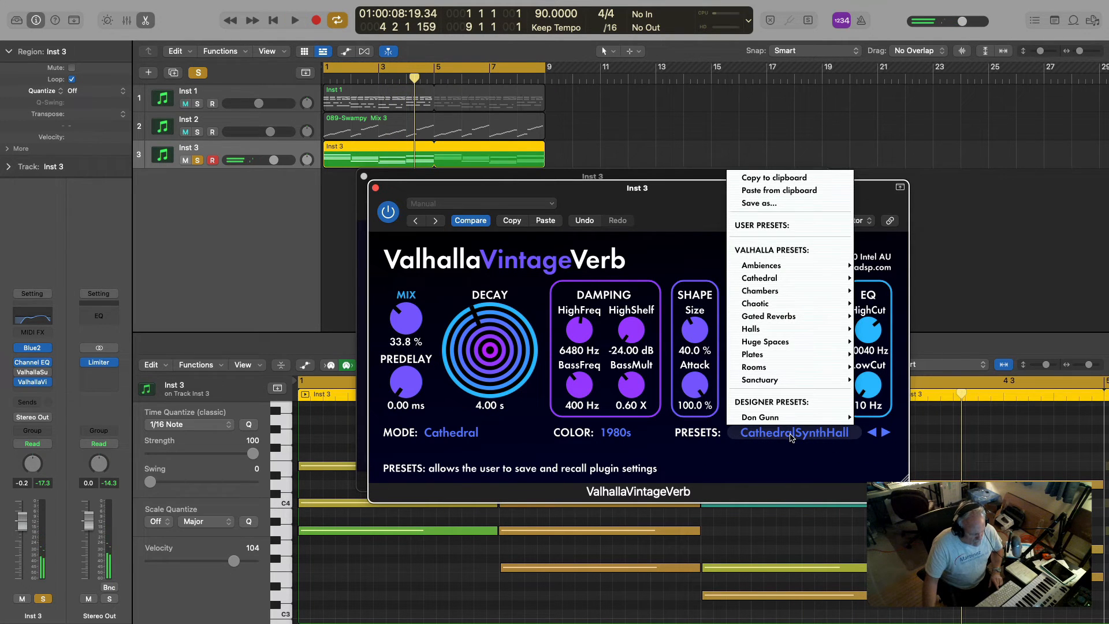
pyautogui.moveTo(769, 281)
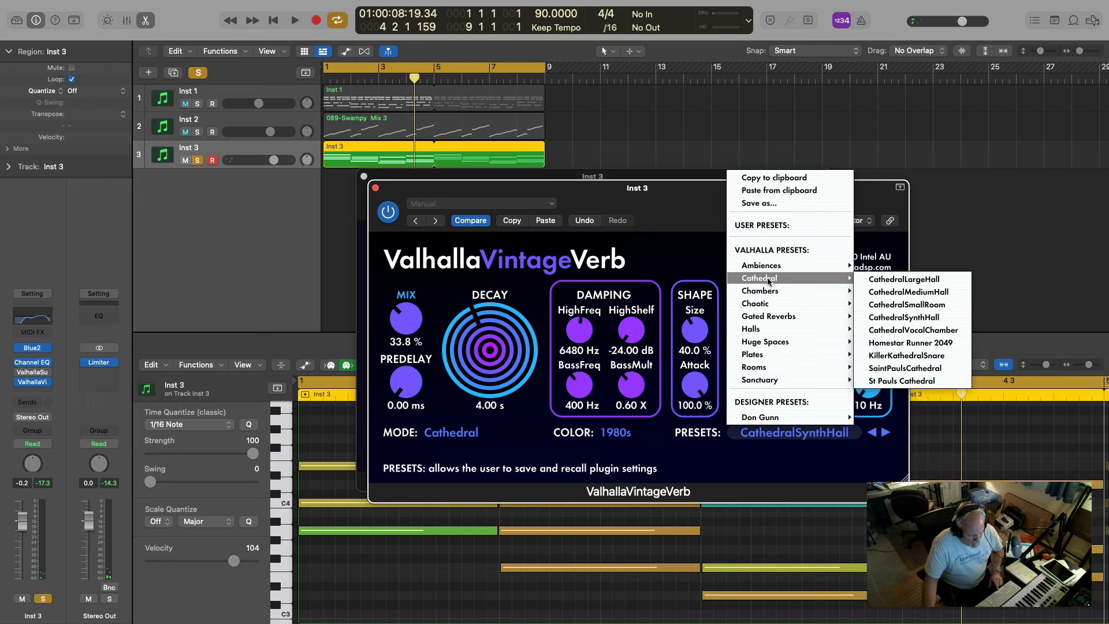
pyautogui.click(932, 371)
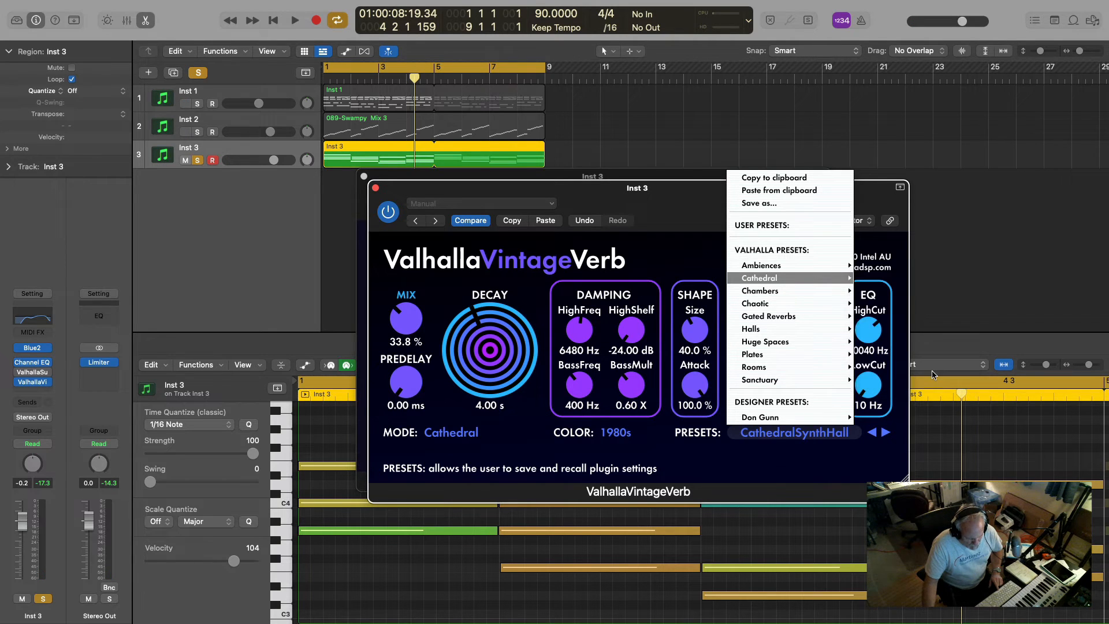
pyautogui.moveTo(407, 319); pyautogui.dragTo(422, 417)
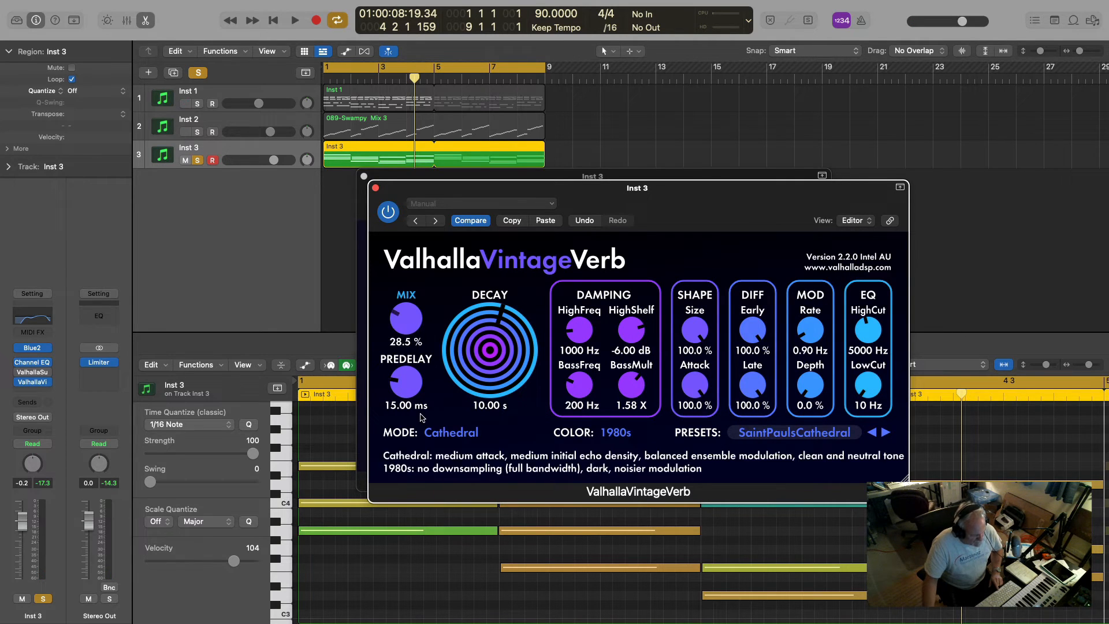
pyautogui.press('space')
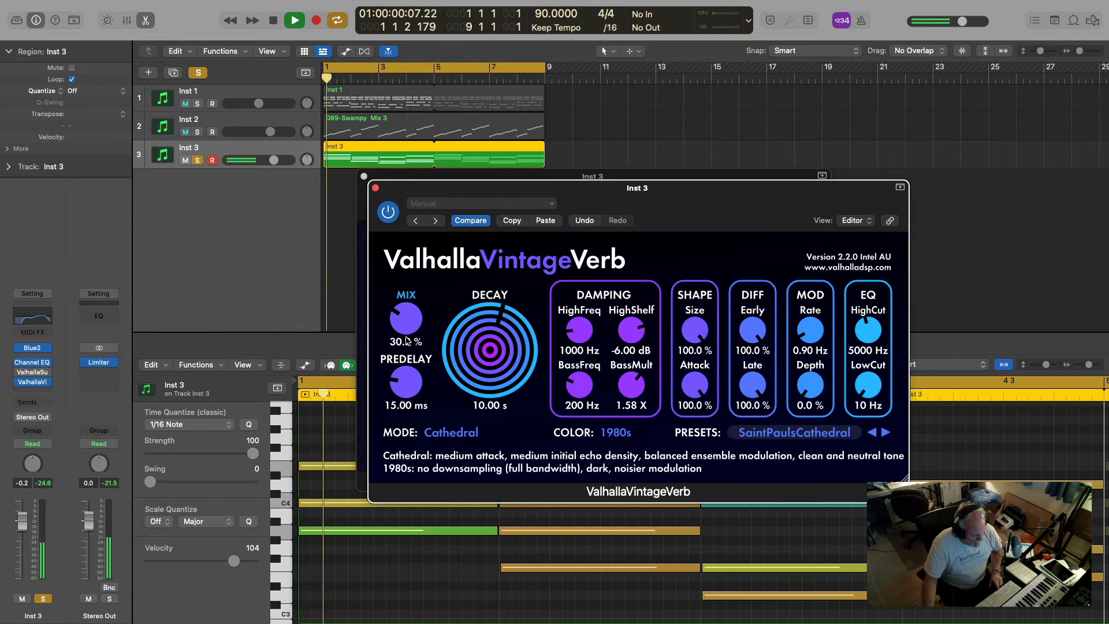
pyautogui.moveTo(406, 333); pyautogui.dragTo(409, 315)
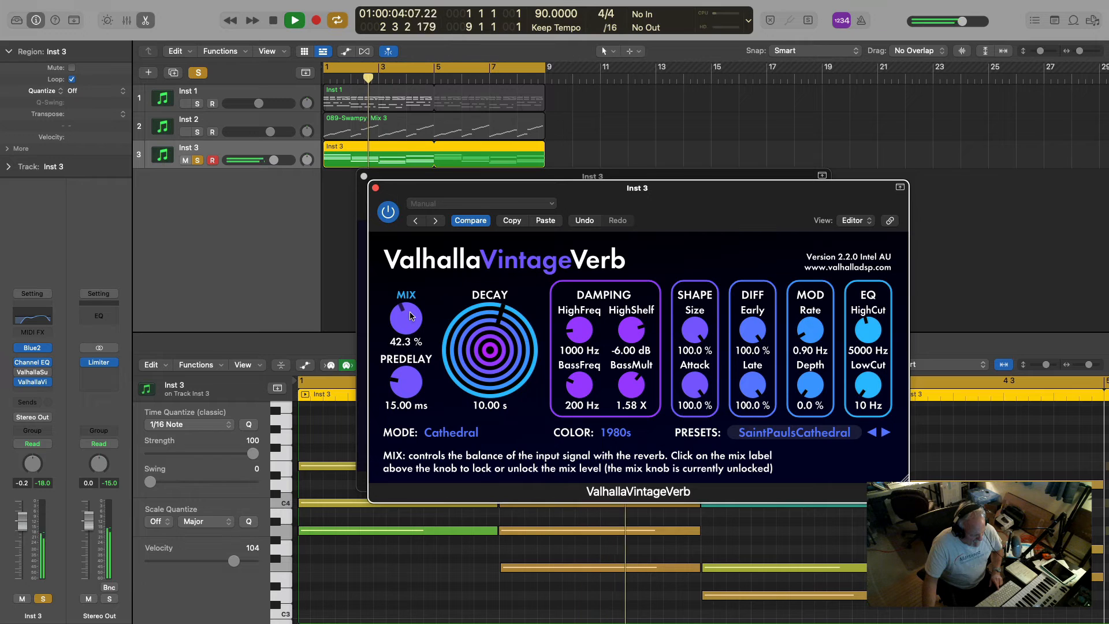
pyautogui.press('space')
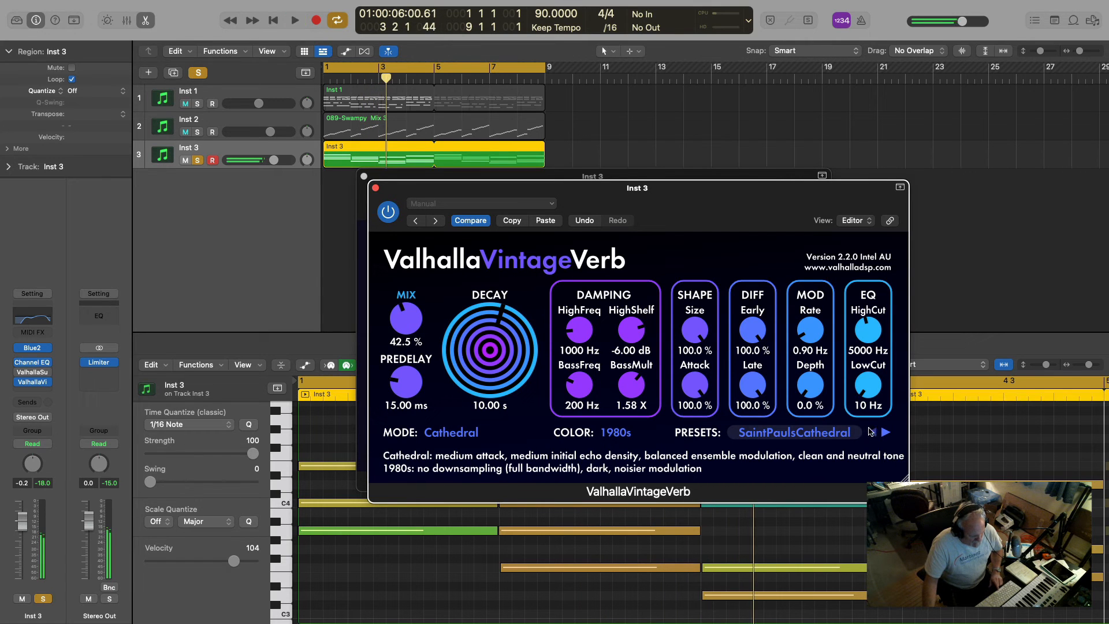
# Step: Advance to the St Pauls Cathedral preset and set its mix to 41.7 % while auditioning Inst 3
pyautogui.click(887, 433)
pyautogui.press('space')
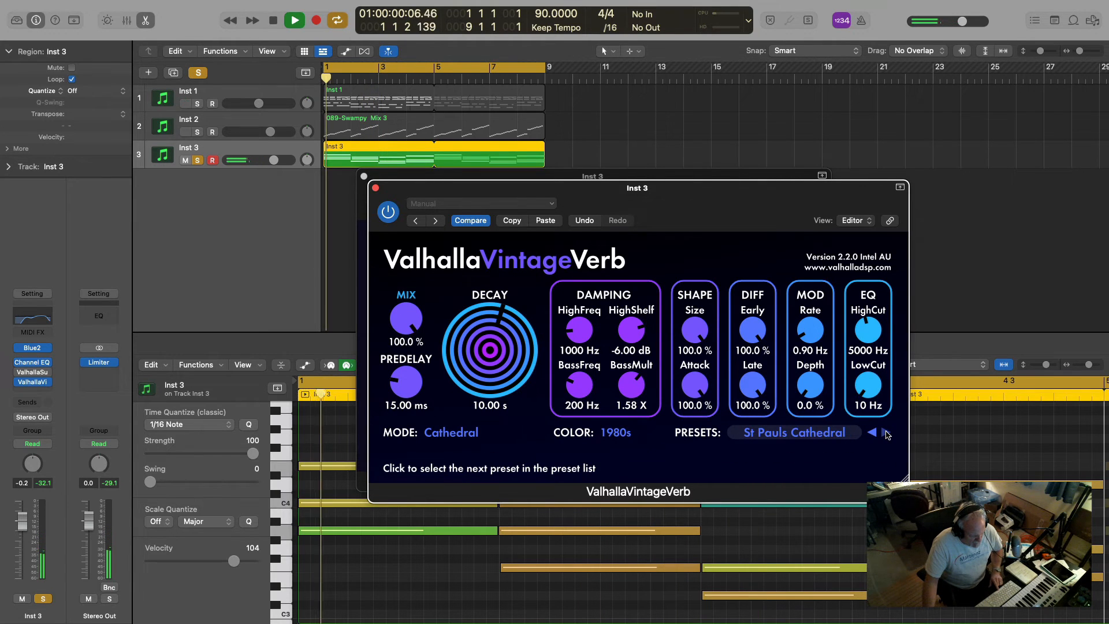
pyautogui.moveTo(401, 346); pyautogui.dragTo(401, 413)
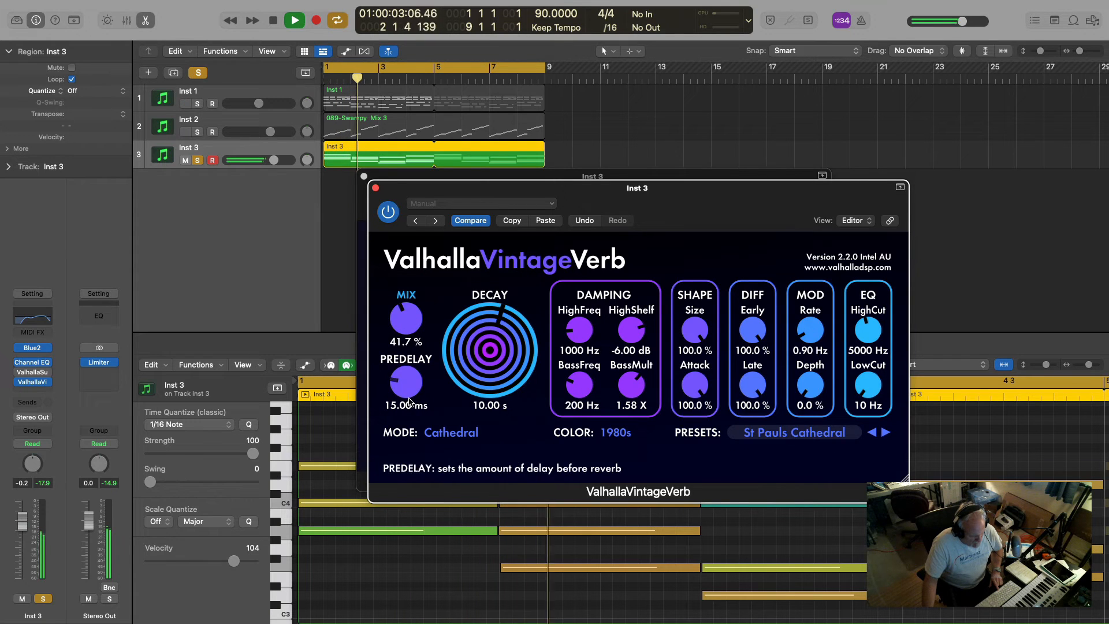
pyautogui.press('space')
# Step: Load the Homestar Runner 2049 preset from the Cathedral group, set its mix to 34.6 %, and play Inst 3
pyautogui.click(807, 433)
pyautogui.moveTo(771, 276)
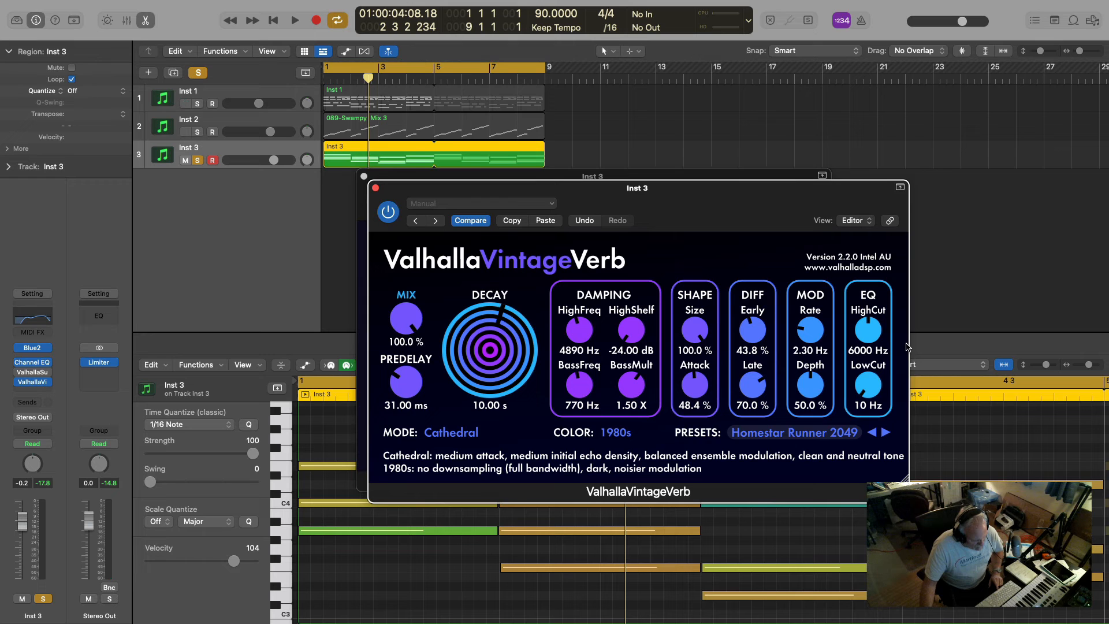
pyautogui.moveTo(406, 319); pyautogui.dragTo(409, 397)
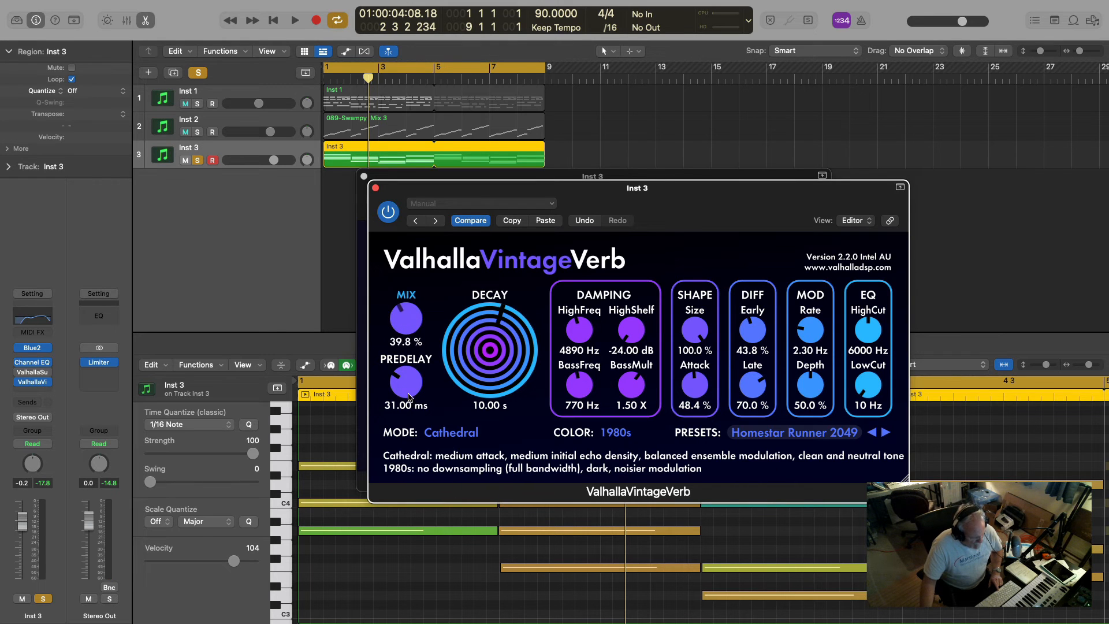
pyautogui.press('space')
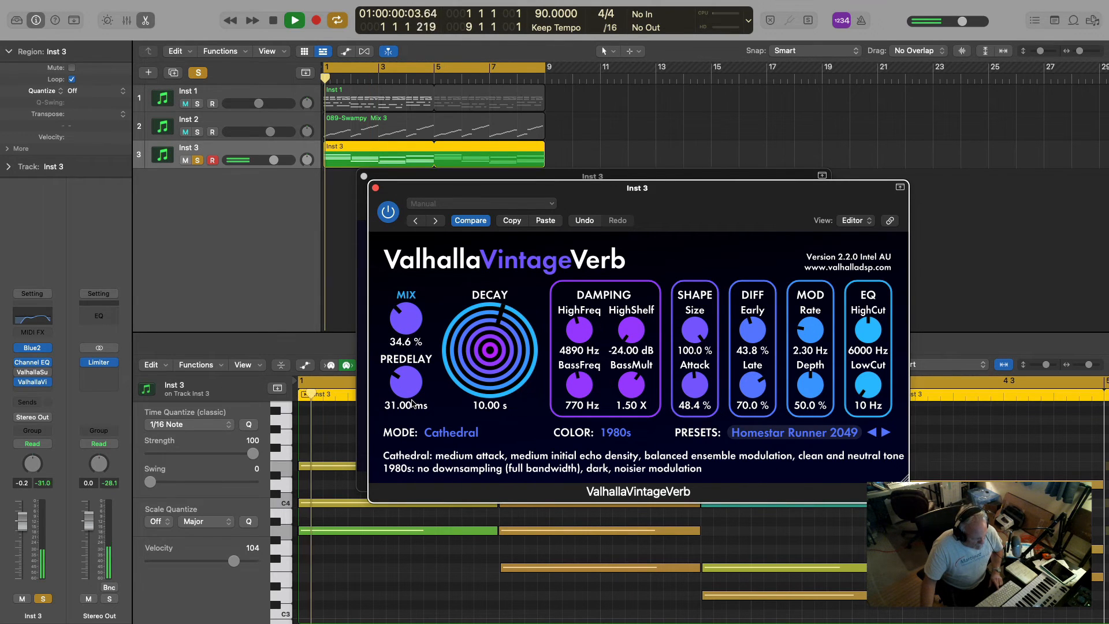
# Step: Set ValhallaVintageVerb's mix to 27.4 % and decay to 3.05 s during playback, and stop
pyautogui.moveTo(406, 331); pyautogui.dragTo(464, 362)
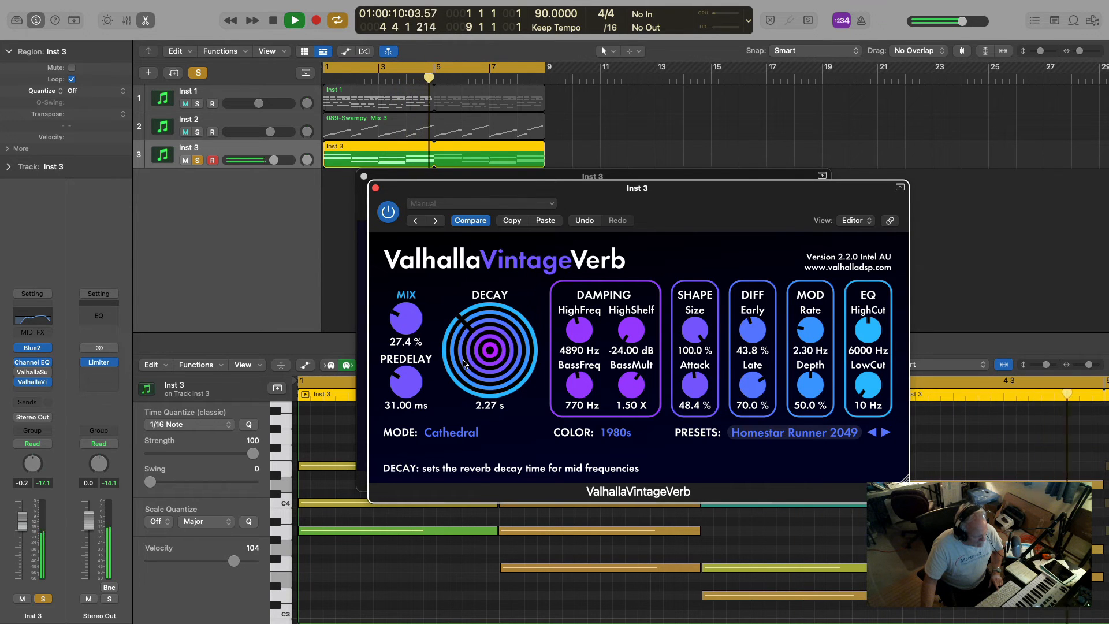
pyautogui.moveTo(463, 362); pyautogui.dragTo(463, 355)
pyautogui.press('space')
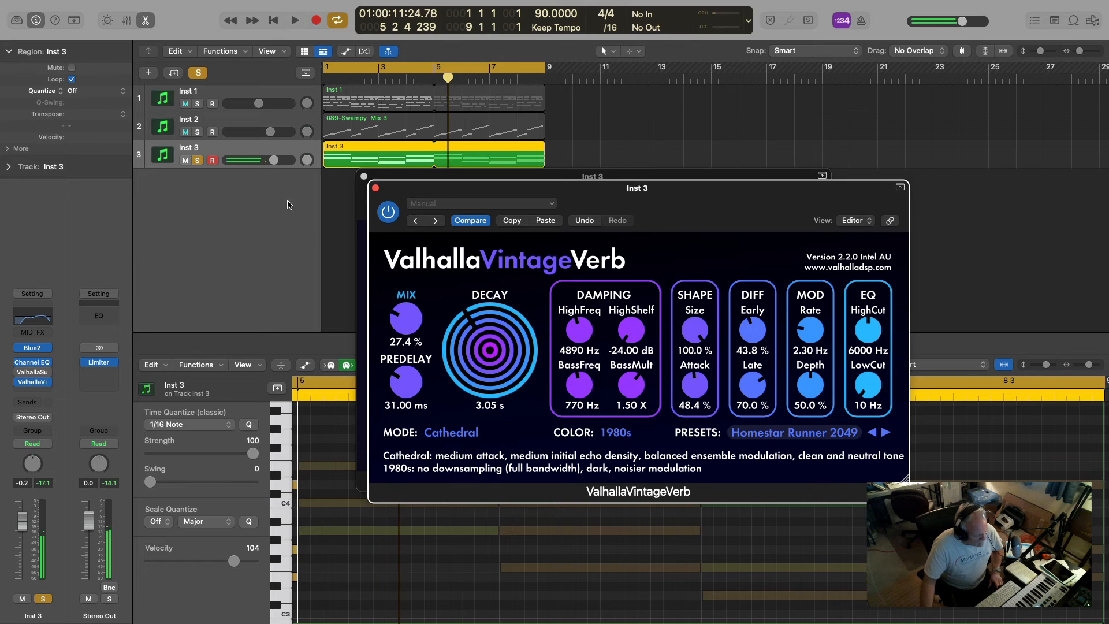
# Step: Close the Inst 3 plug-in windows, clear all track solos, and play the three tracks together with Inst 2 selected
pyautogui.click(236, 123)
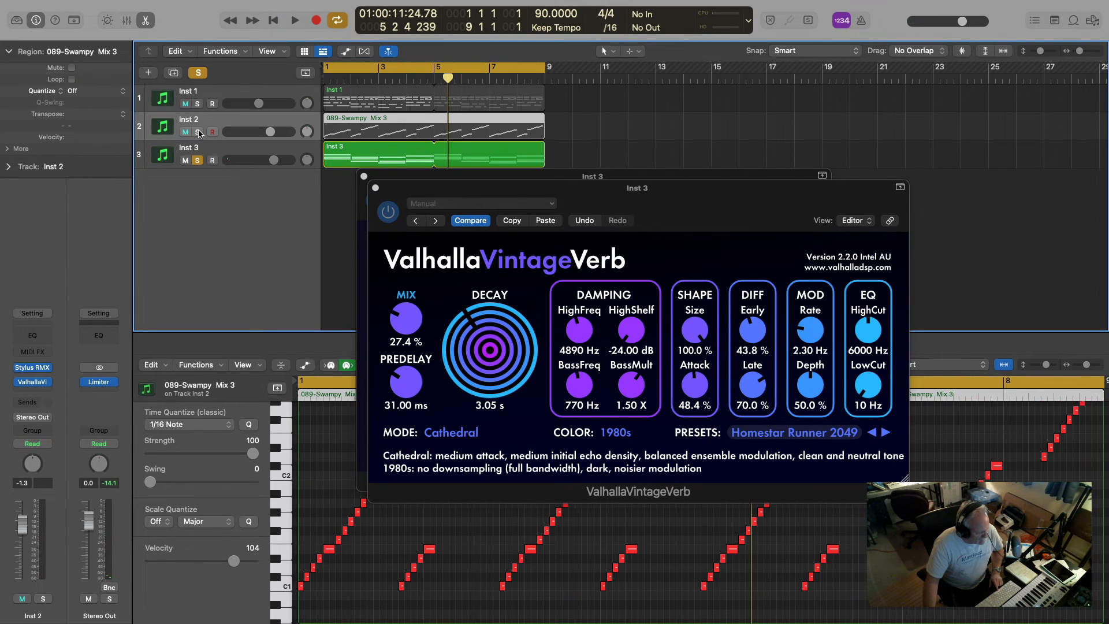
pyautogui.moveTo(199, 133); pyautogui.dragTo(197, 105)
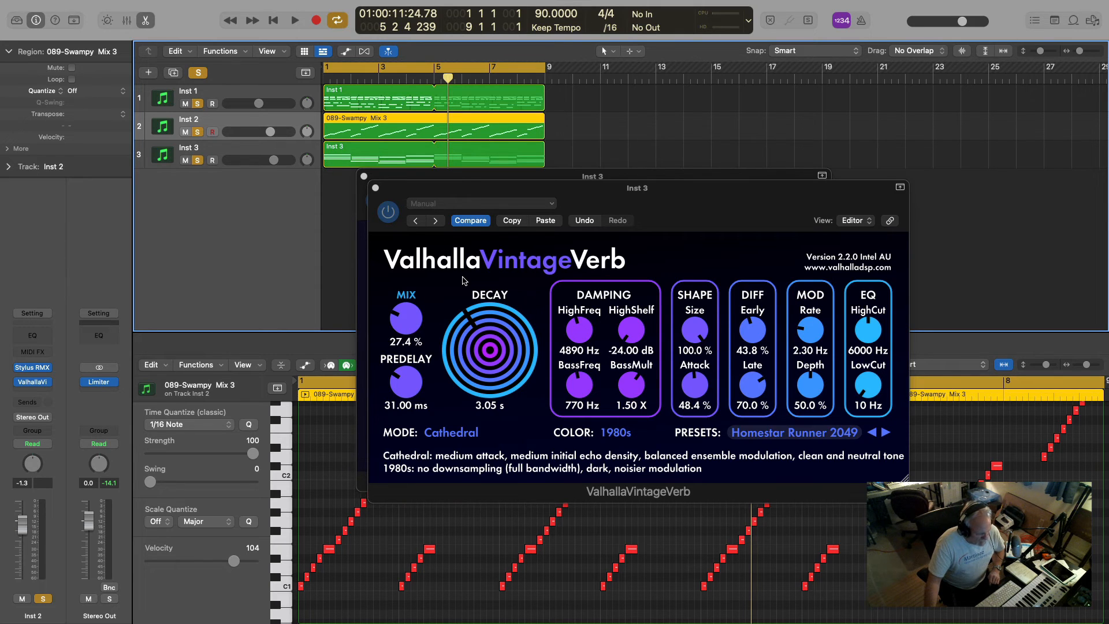
pyautogui.click(375, 188)
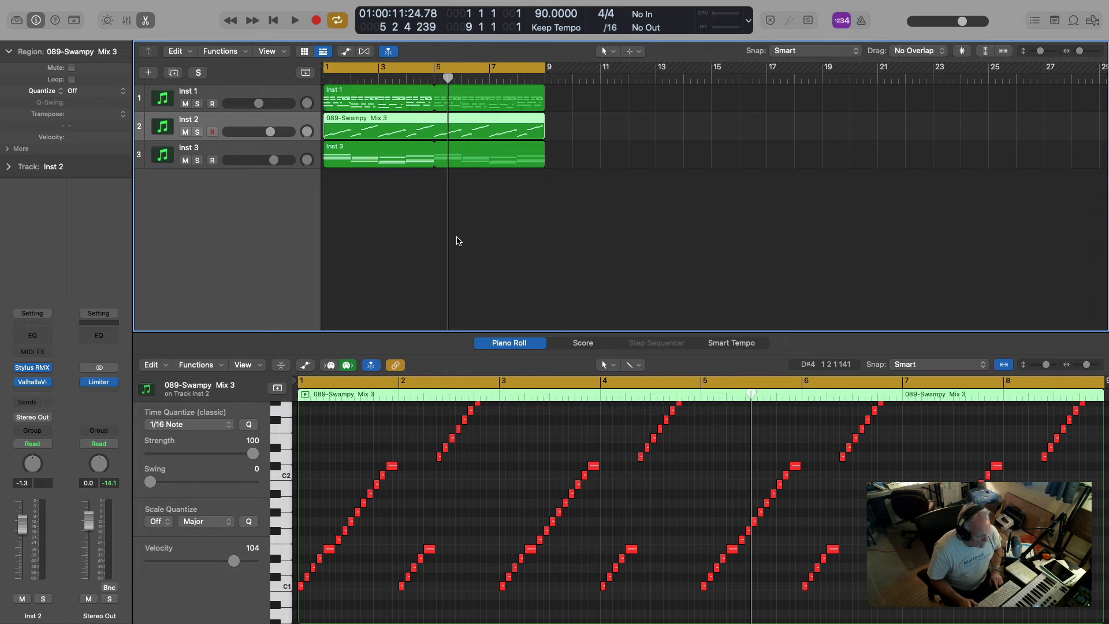
pyautogui.press('space')
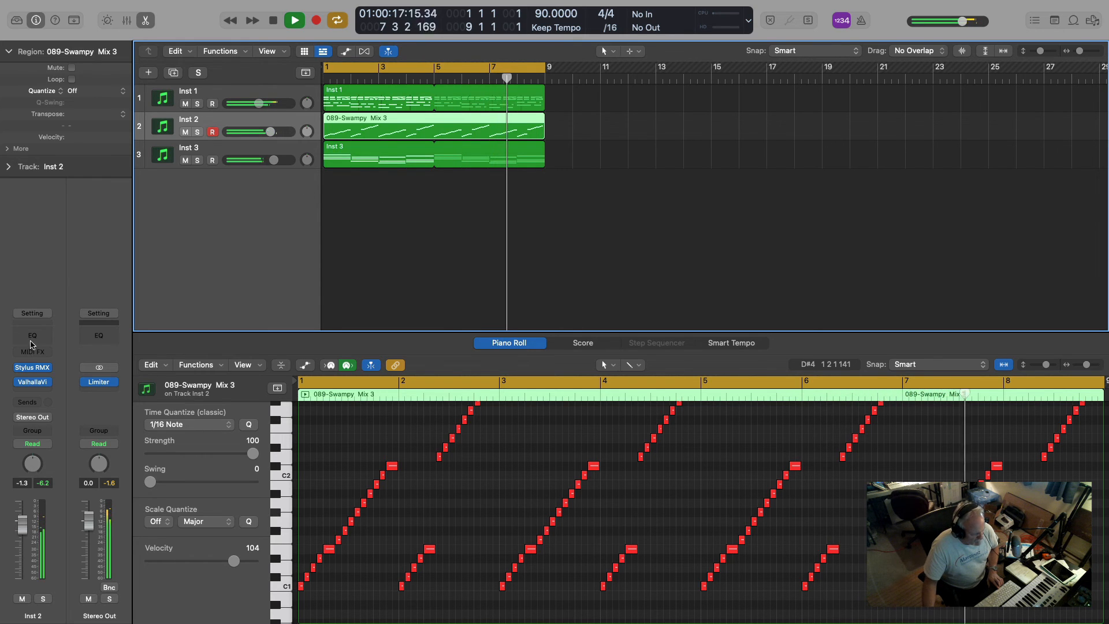
# Step: Insert a Channel EQ on Inst 2, try its high cut at 5650 Hz, and return the cutoff to 20000 Hz
pyautogui.click(33, 335)
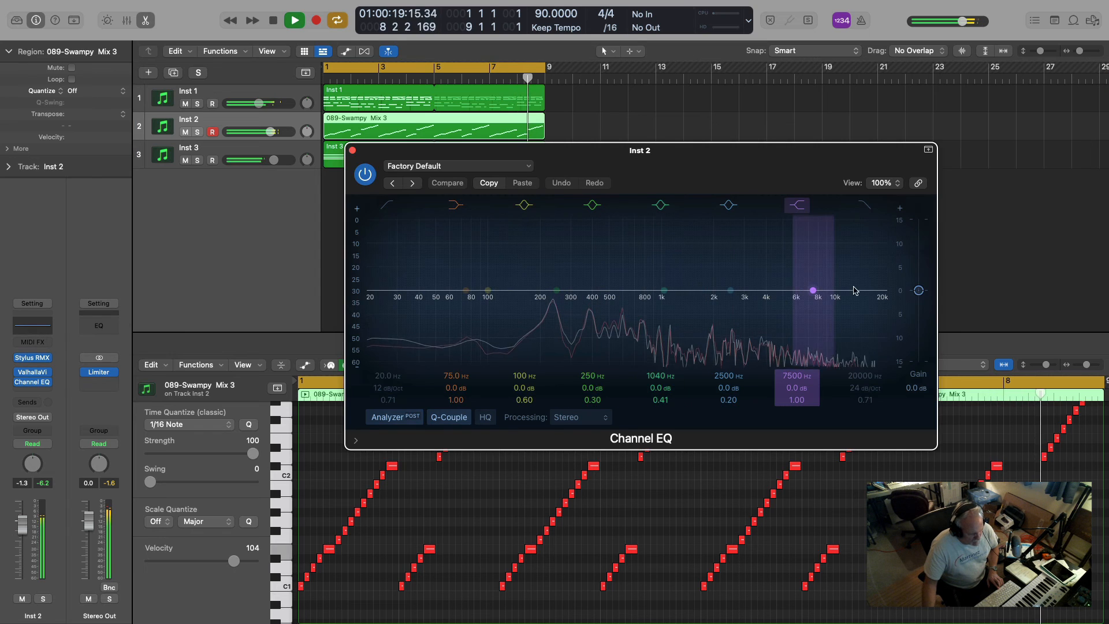
pyautogui.click(868, 207)
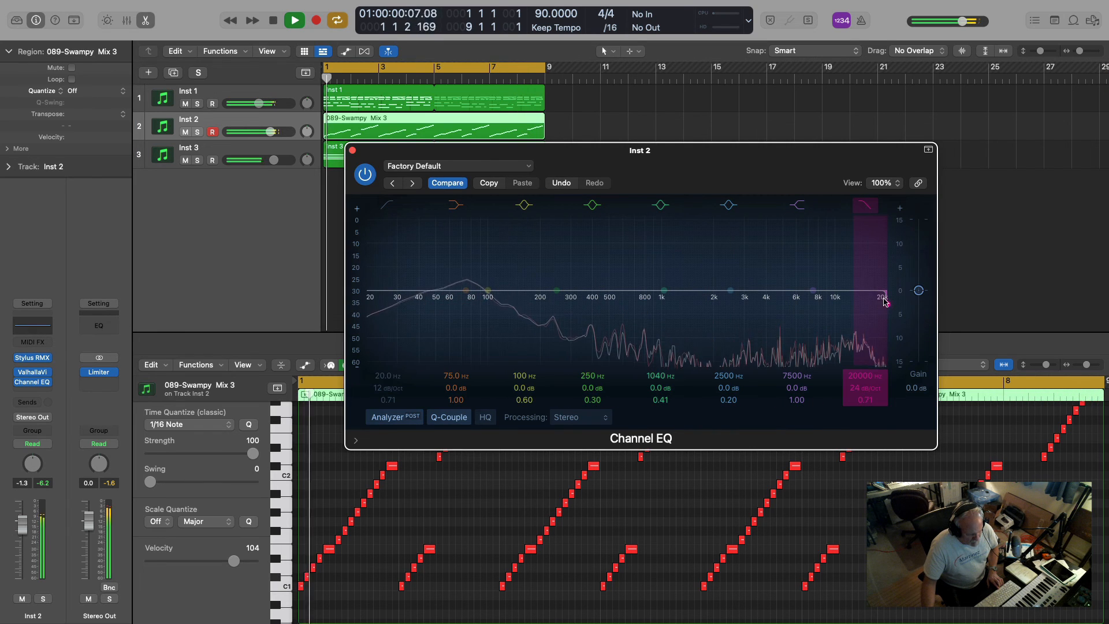
pyautogui.moveTo(864, 375); pyautogui.dragTo(862, 372)
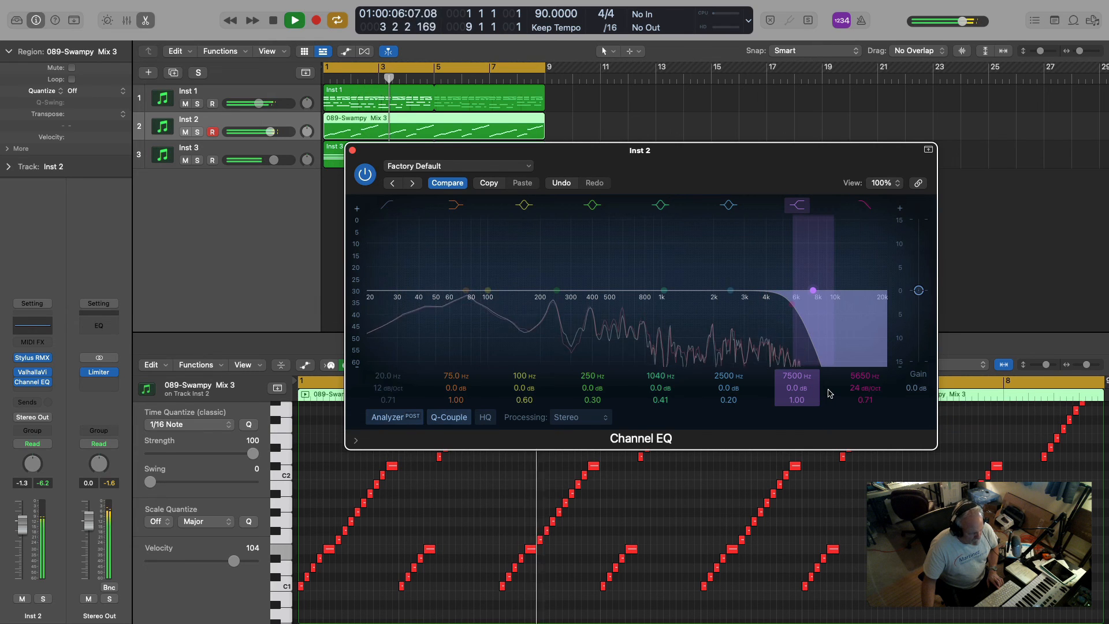
pyautogui.moveTo(862, 375); pyautogui.dragTo(862, 372)
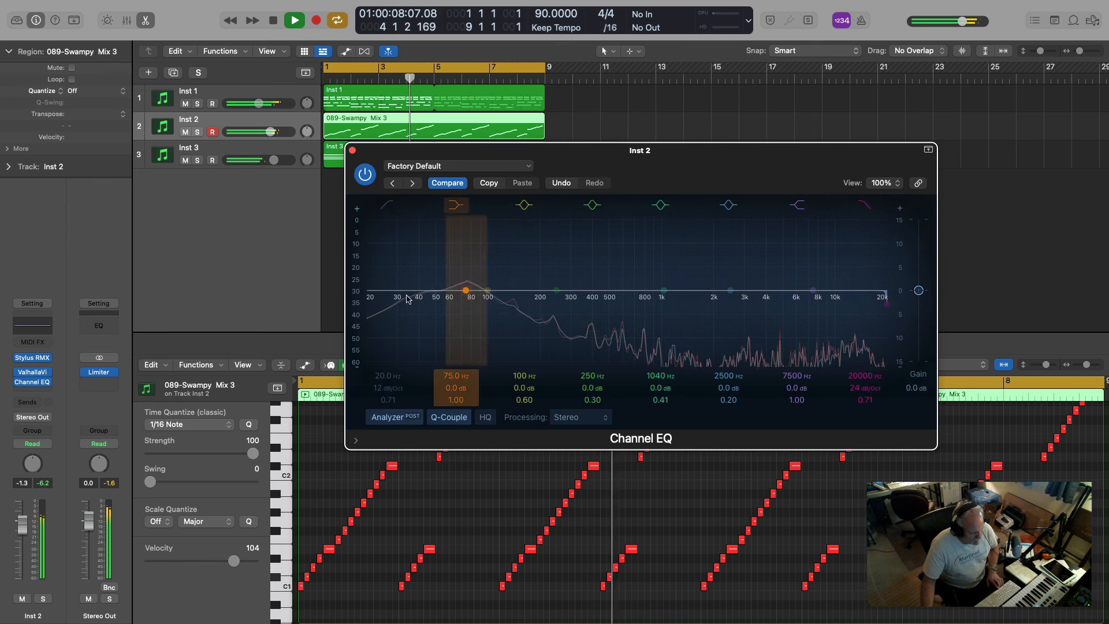
# Step: Set Inst 3's Channel EQ high shelf to 4820 Hz, -12.9 dB and its low-mid dip to 406 Hz, -6.1 dB, Q 0.83, and stop playback
pyautogui.click(252, 149)
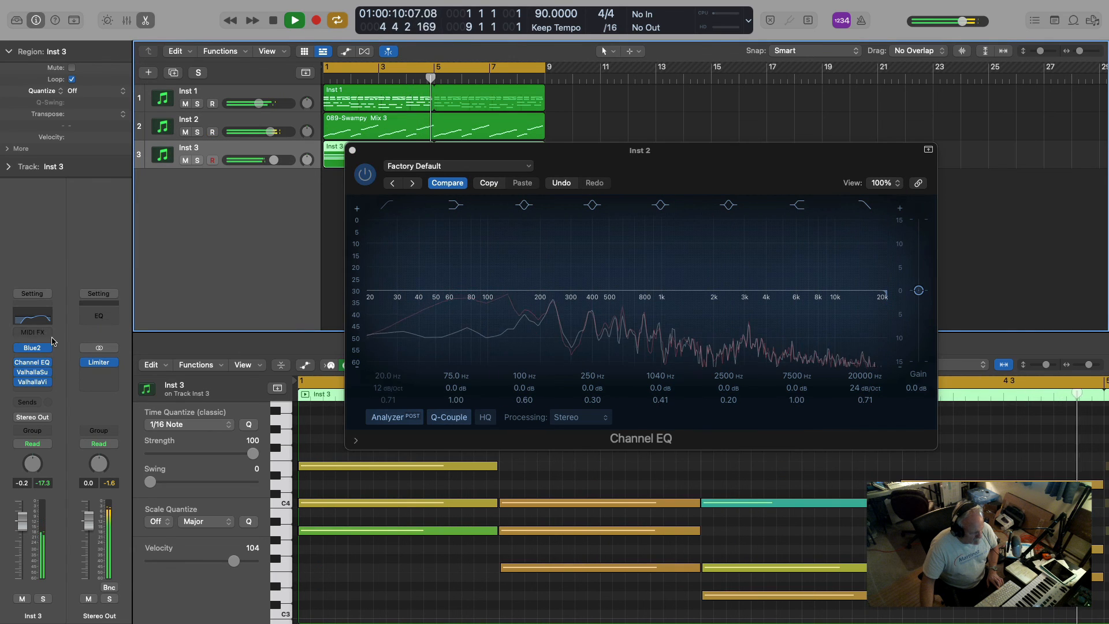
pyautogui.click(37, 319)
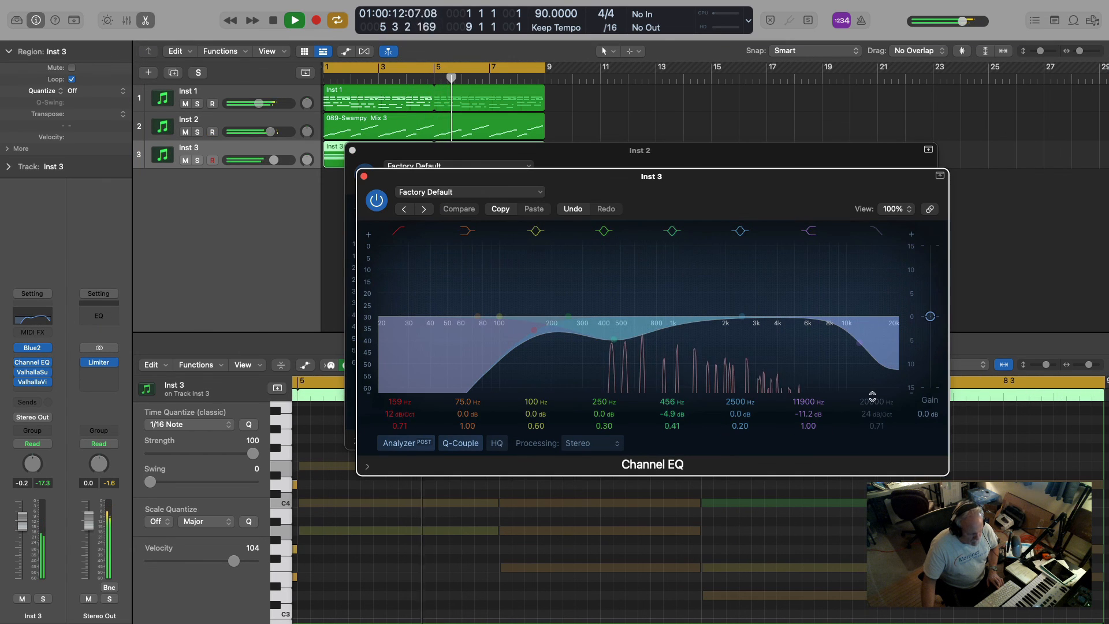
pyautogui.moveTo(808, 415); pyautogui.dragTo(799, 430)
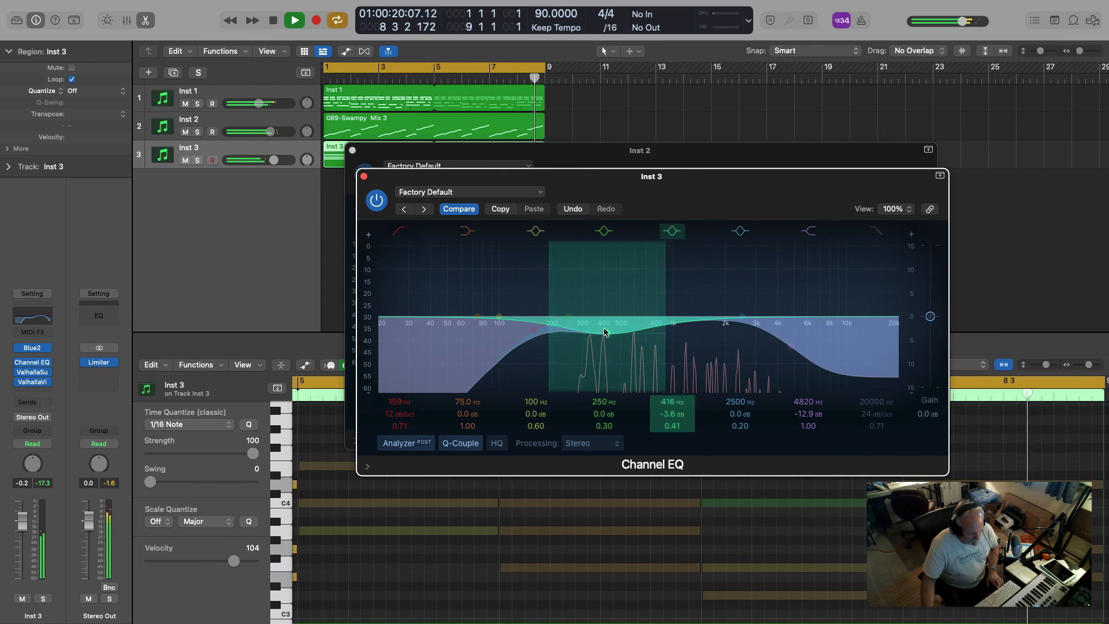
pyautogui.moveTo(595, 328); pyautogui.dragTo(605, 345)
pyautogui.moveTo(675, 425); pyautogui.dragTo(676, 421)
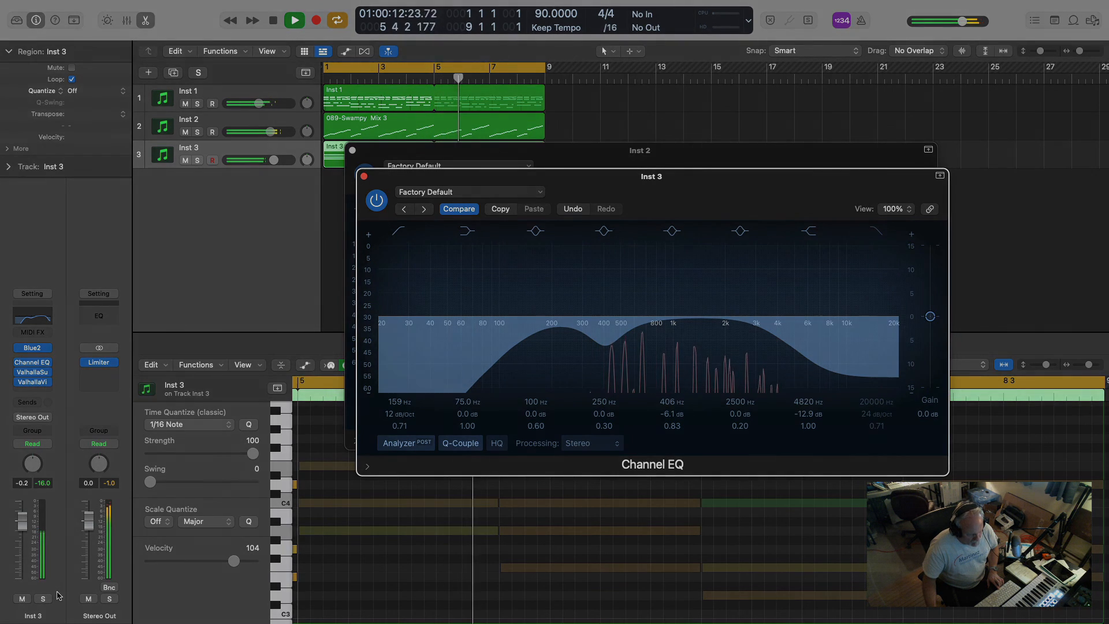
pyautogui.press('space')
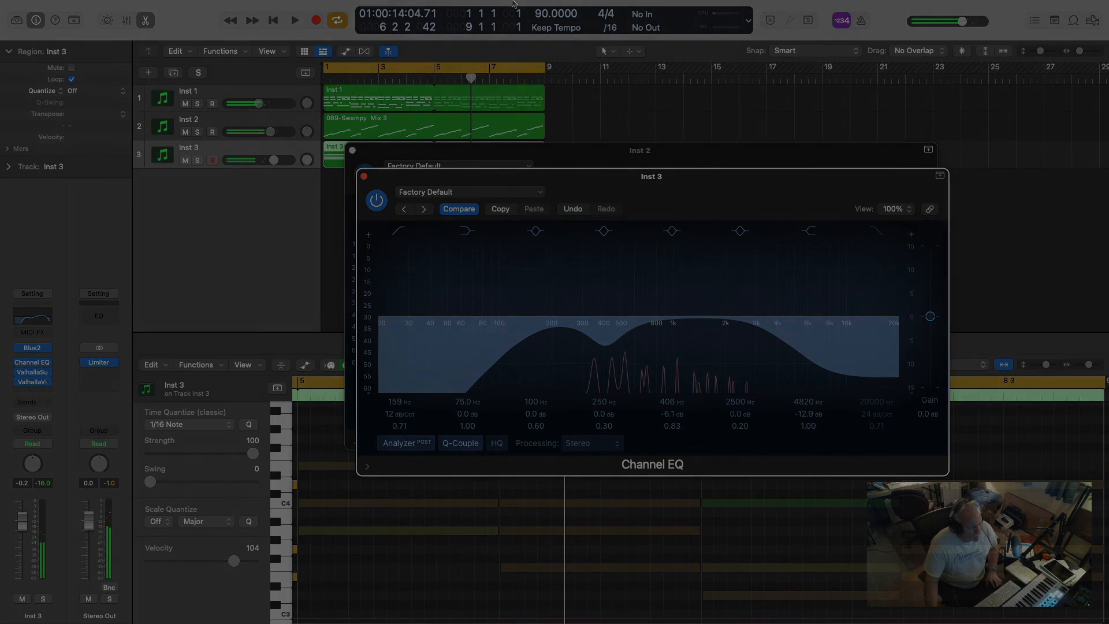
pyautogui.moveTo(515, 4)
pyautogui.click(590, 7)
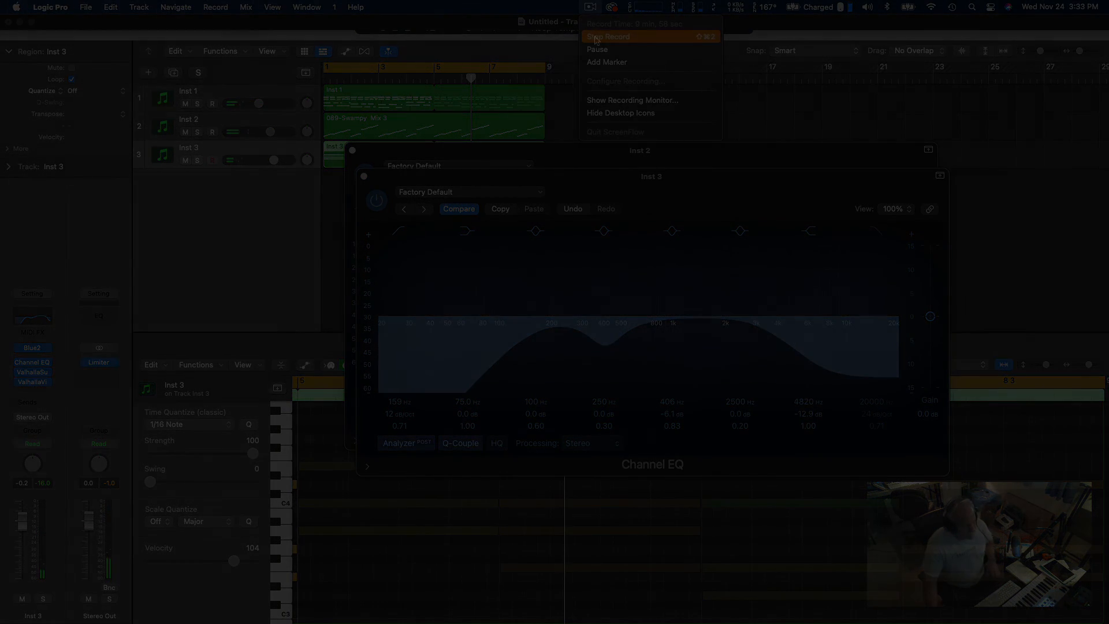